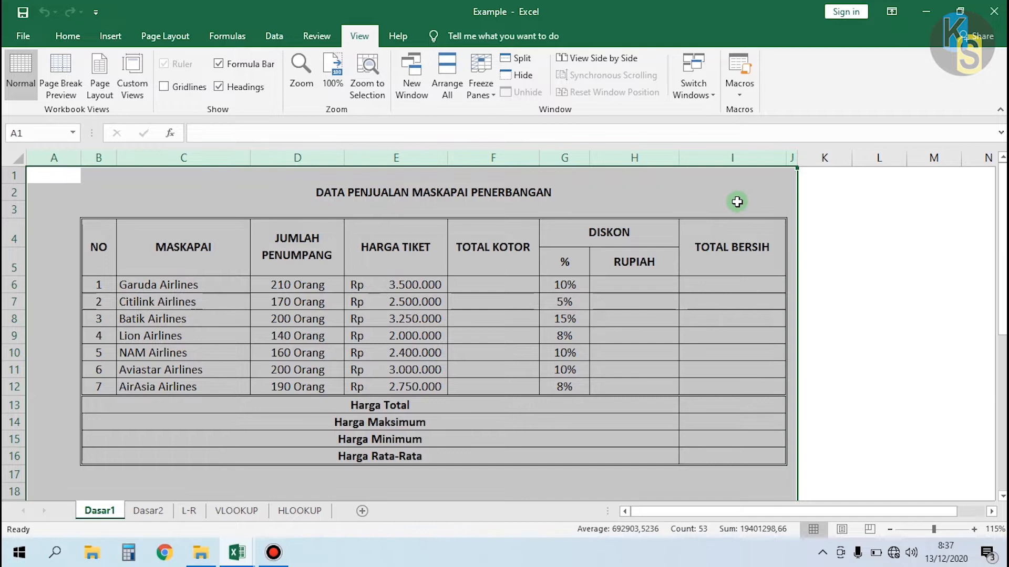
Copy the airline sales table from the Example workbook's Dasar1 sheet and switch to the Book1 workbook.
key("ctrl+c")
left_click(231, 556)
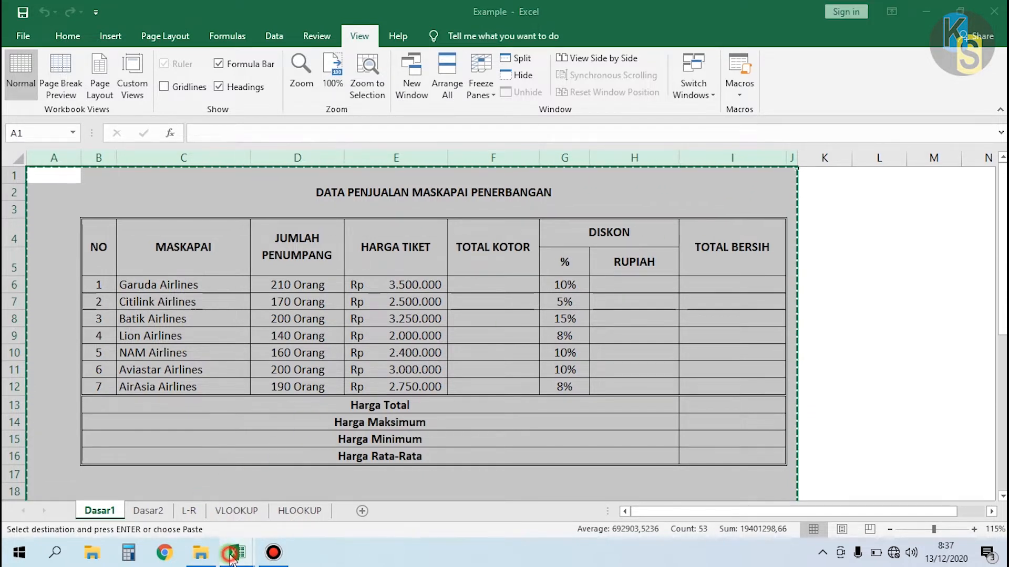
left_click(289, 418)
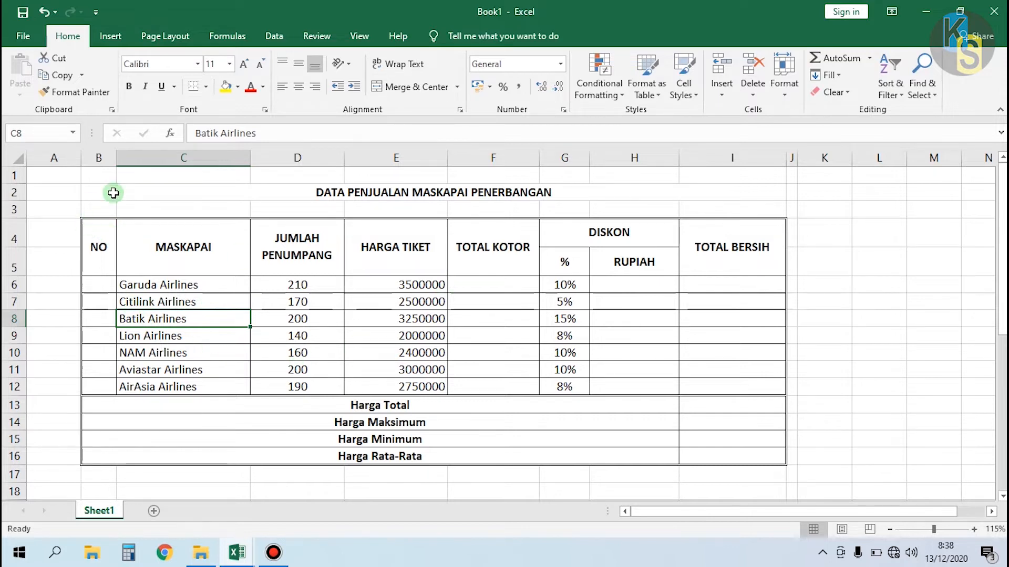
Examine which table columns are empty and which hold input data, including the passenger, ticket price and discount percentage columns.
left_click(106, 313)
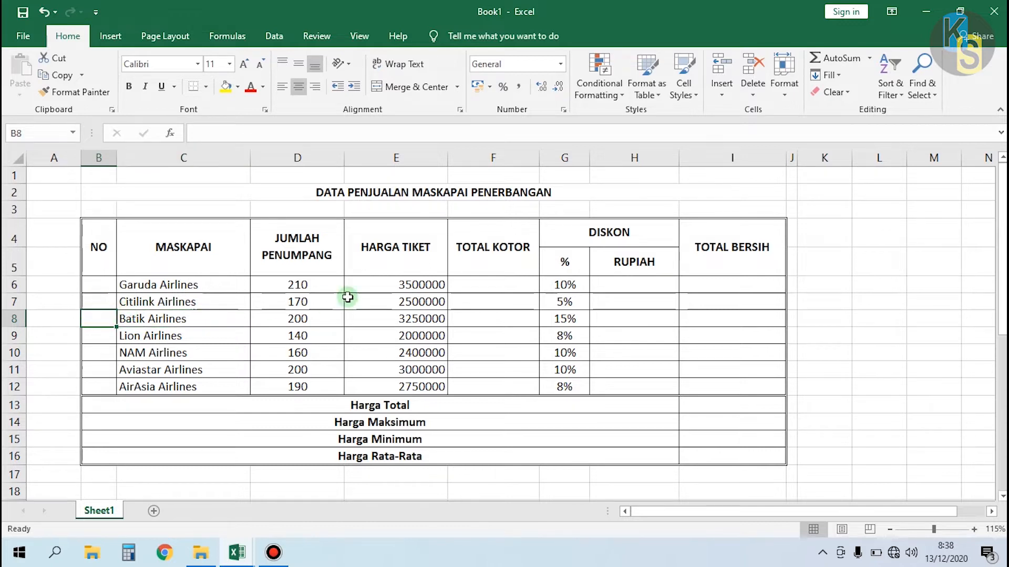
left_click_drag(494, 290, 493, 386)
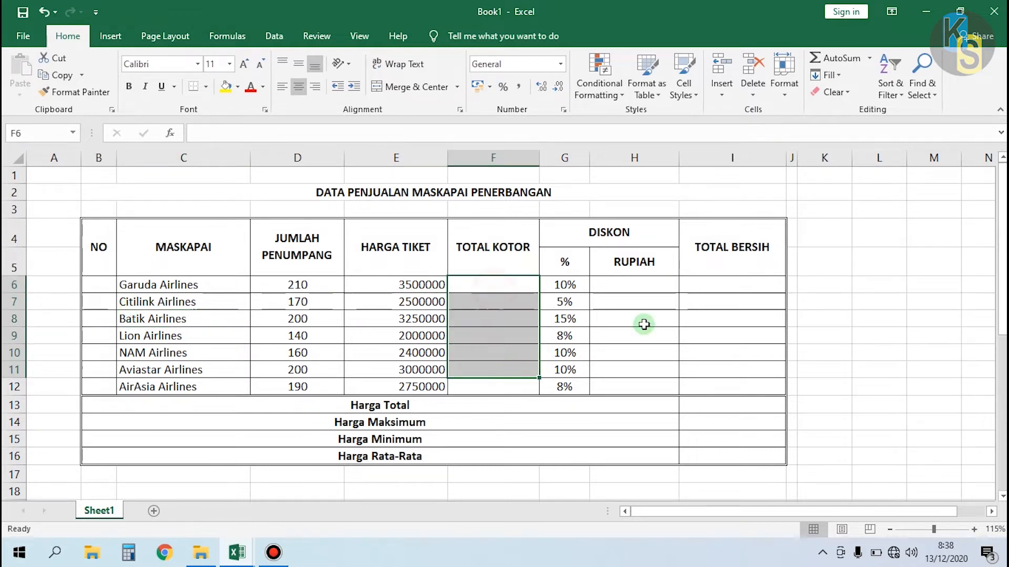
left_click_drag(645, 282, 646, 385)
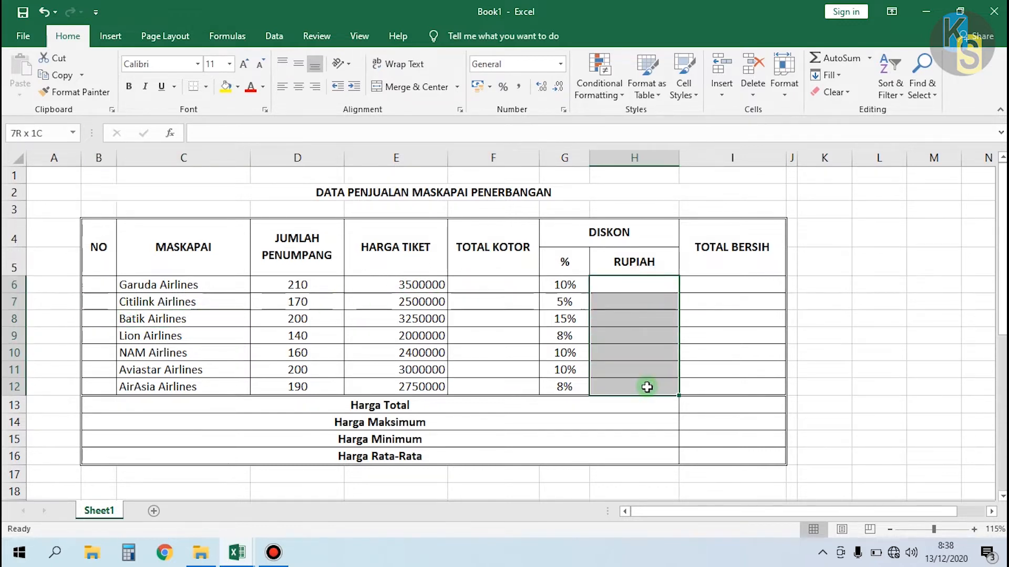
left_click(735, 278)
left_click_drag(736, 278, 748, 389)
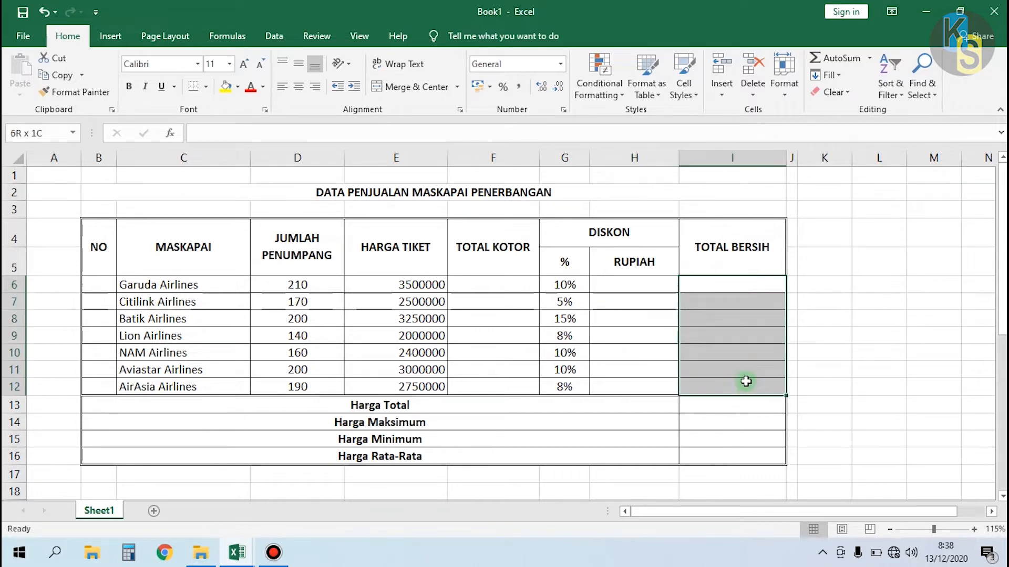
left_click(718, 408)
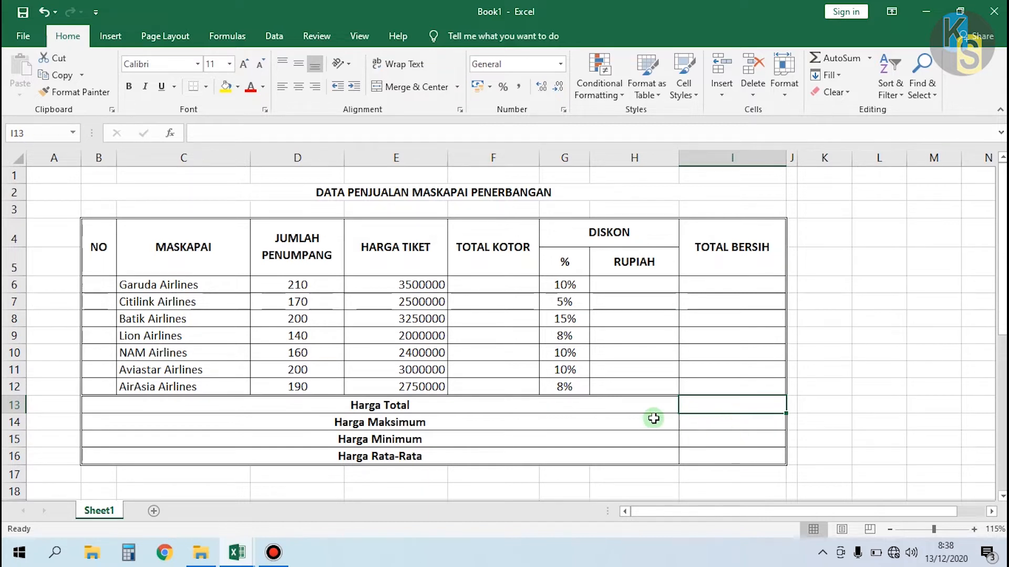
left_click_drag(300, 284, 306, 387)
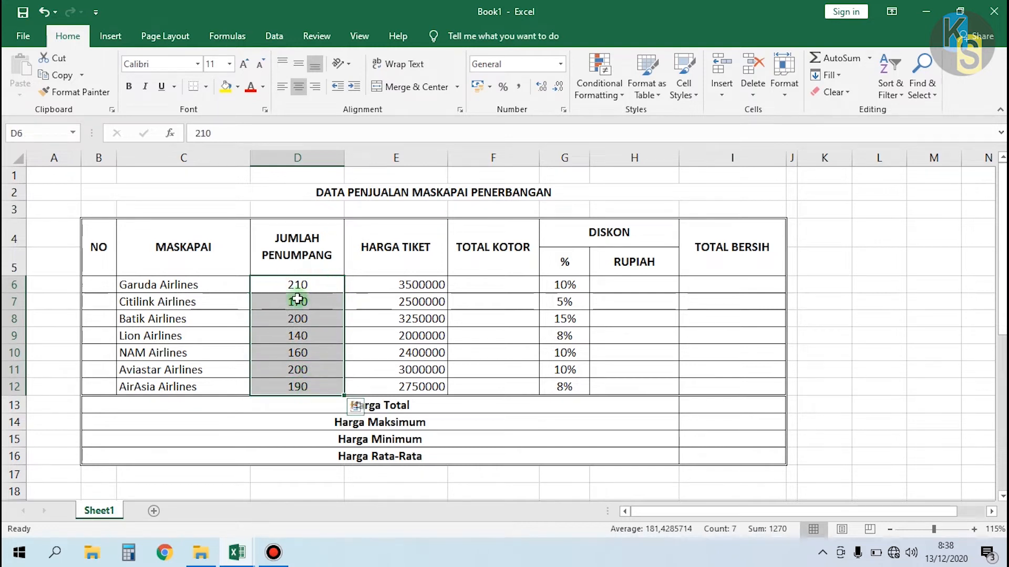
left_click_drag(387, 286, 424, 370)
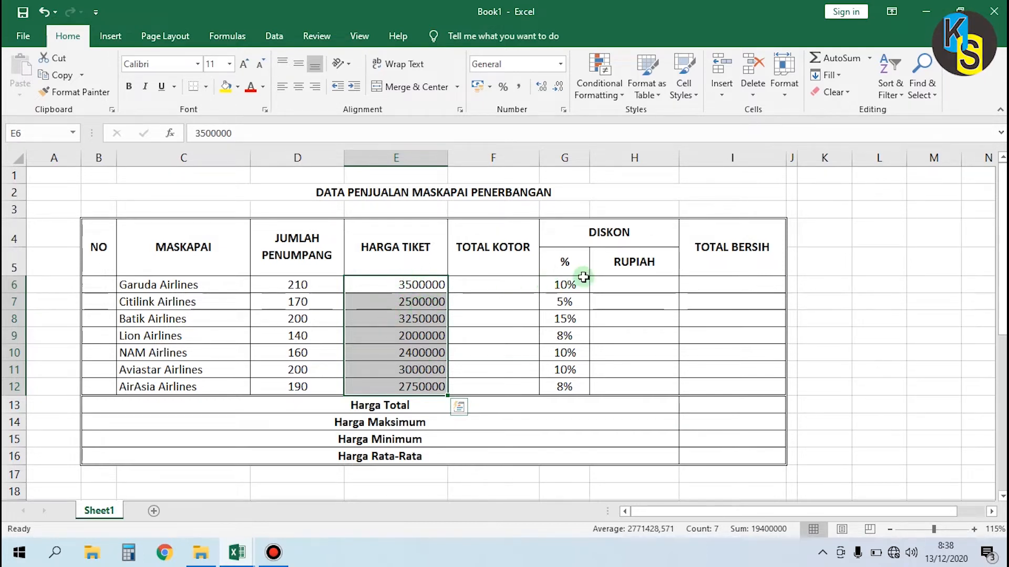
left_click_drag(568, 284, 560, 387)
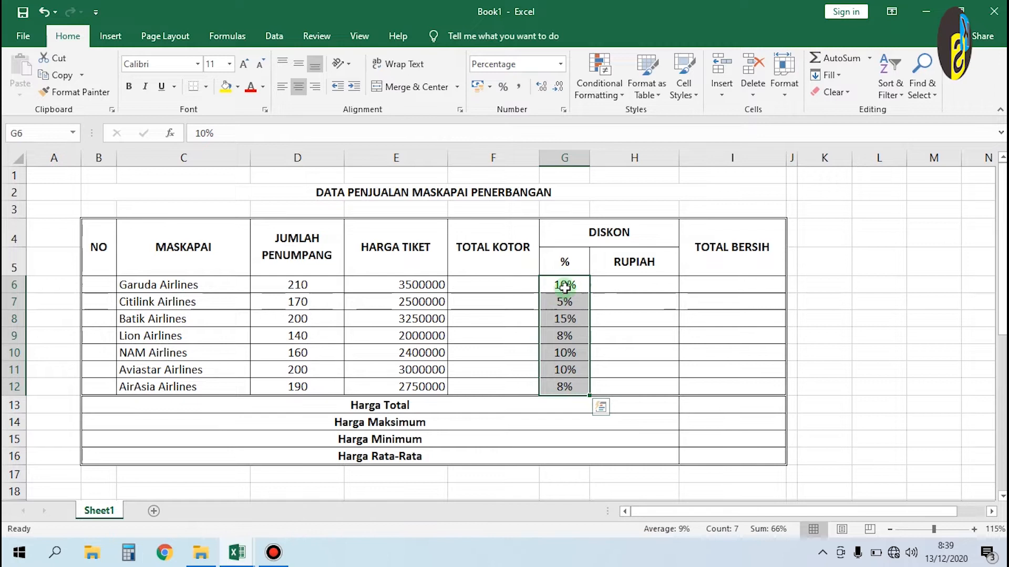
left_click(576, 305)
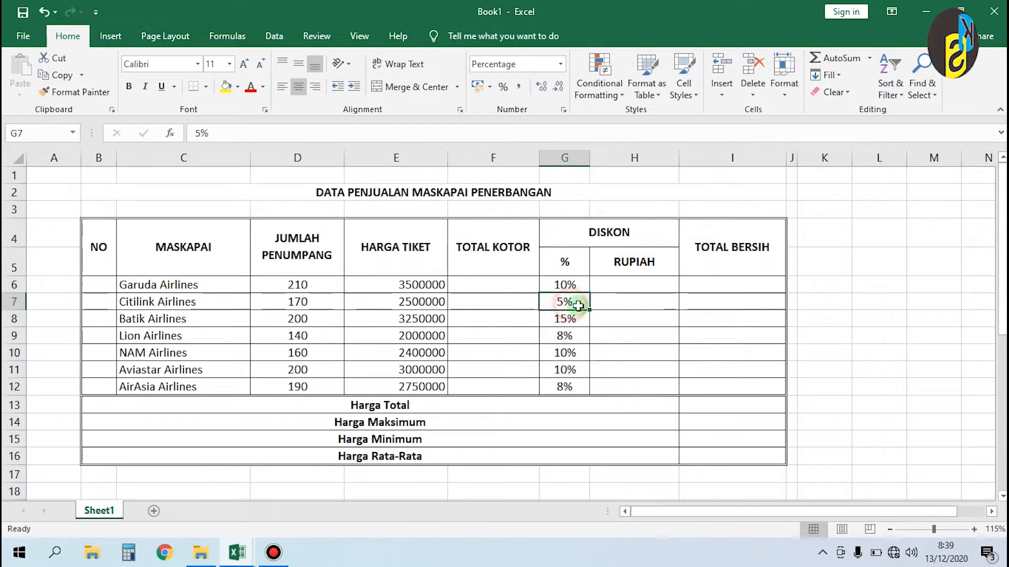
Enter the numbers 1 to 5 down the NO column, starting in cell B6.
left_click(97, 287)
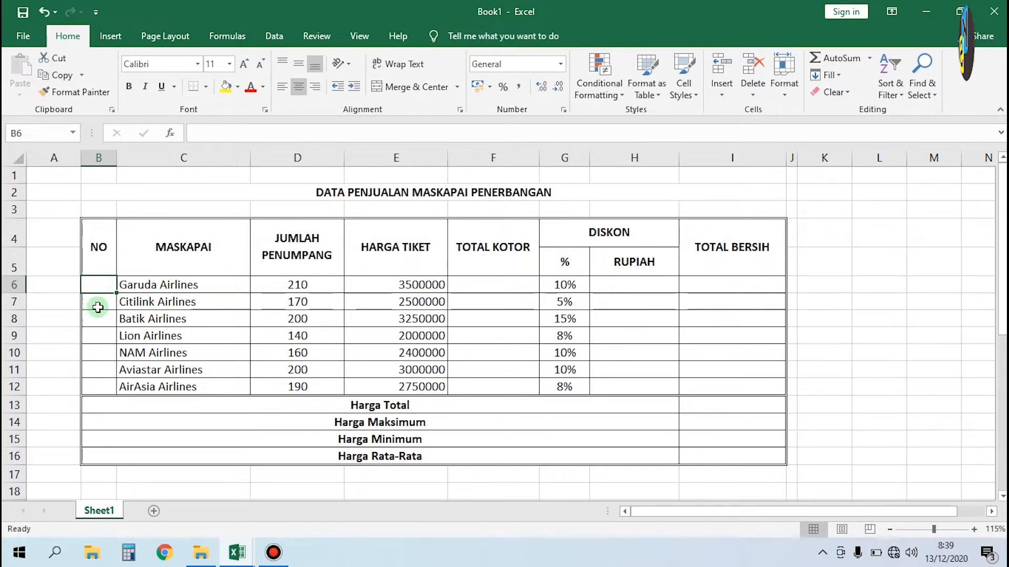
left_click(131, 297)
left_click(108, 285)
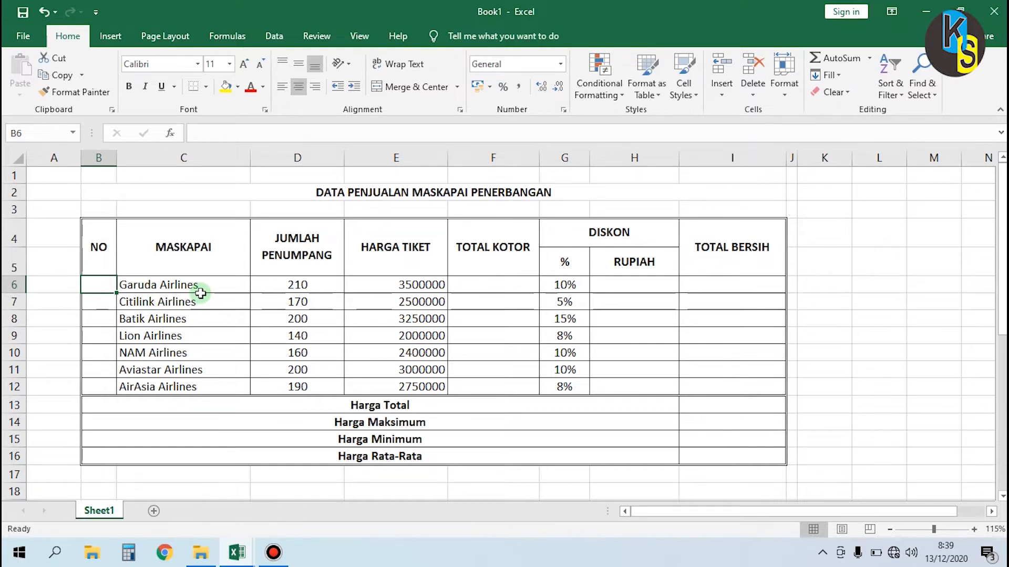
type("1")
key("Return")
type("2")
key("Return")
type("3")
key("Return")
type("4")
key("Return")
type("5")
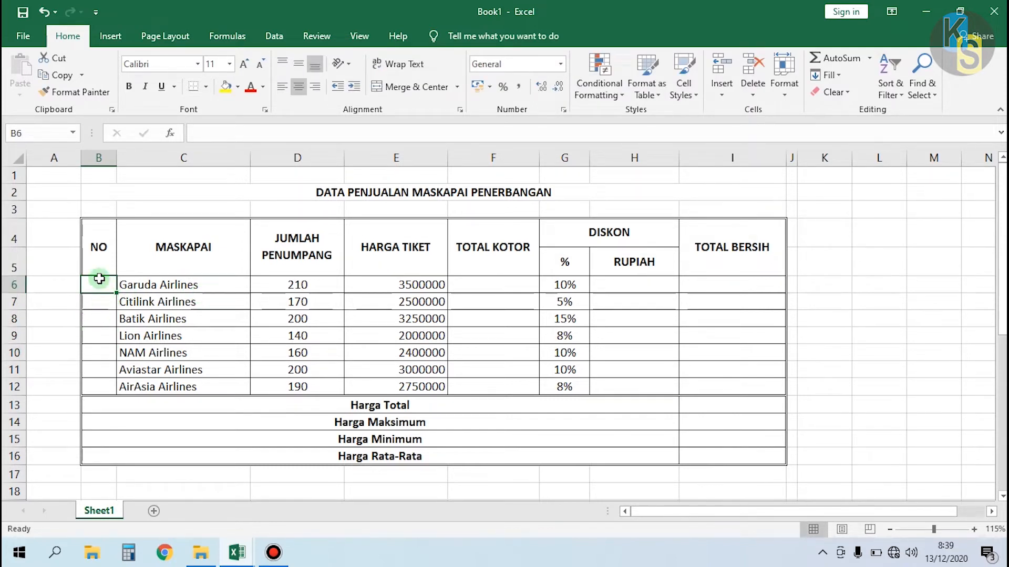
Enter 1 in cell B6 as the row number for Garuda Airlines.
left_click(108, 302)
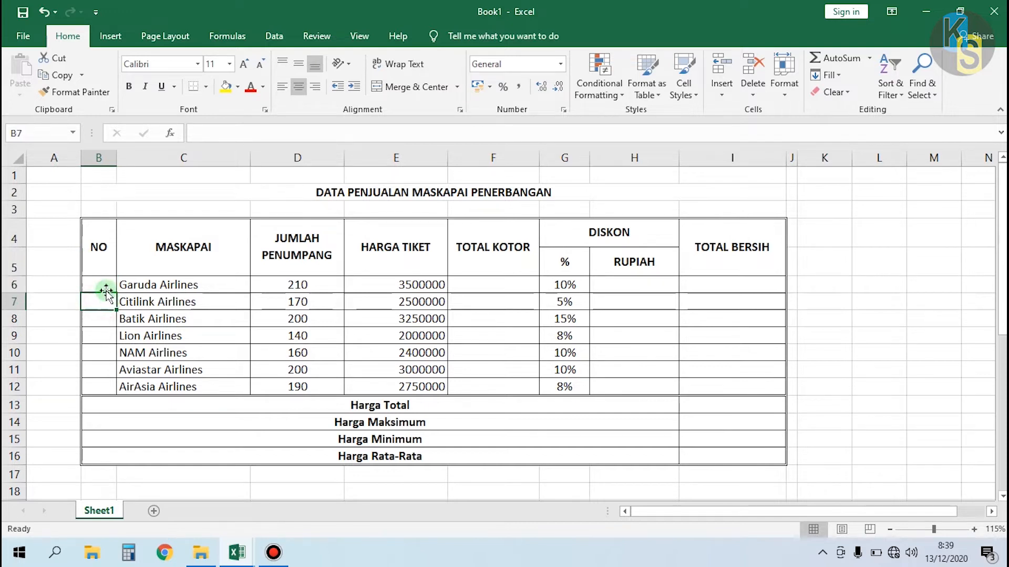
left_click(101, 285)
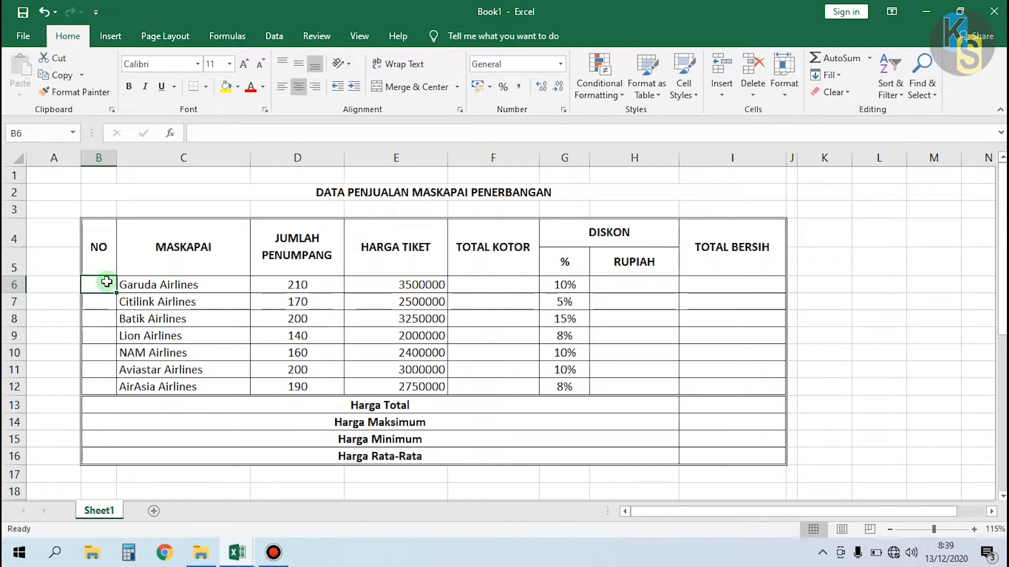
left_click(96, 319)
left_click(105, 283)
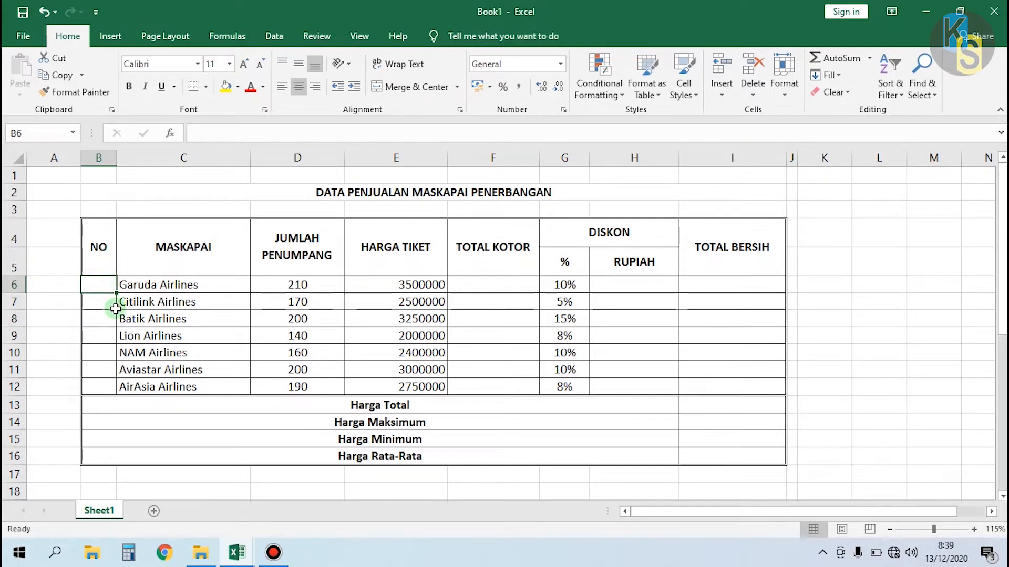
type("1")
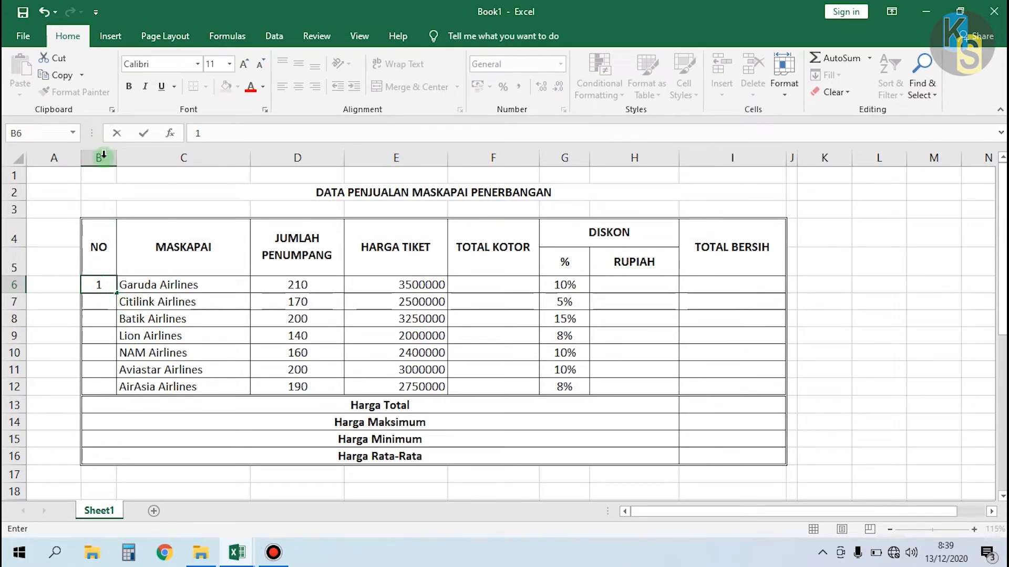
Number the Citilink Airlines row in cell B7 with the formula =B6+1.
left_click(98, 305)
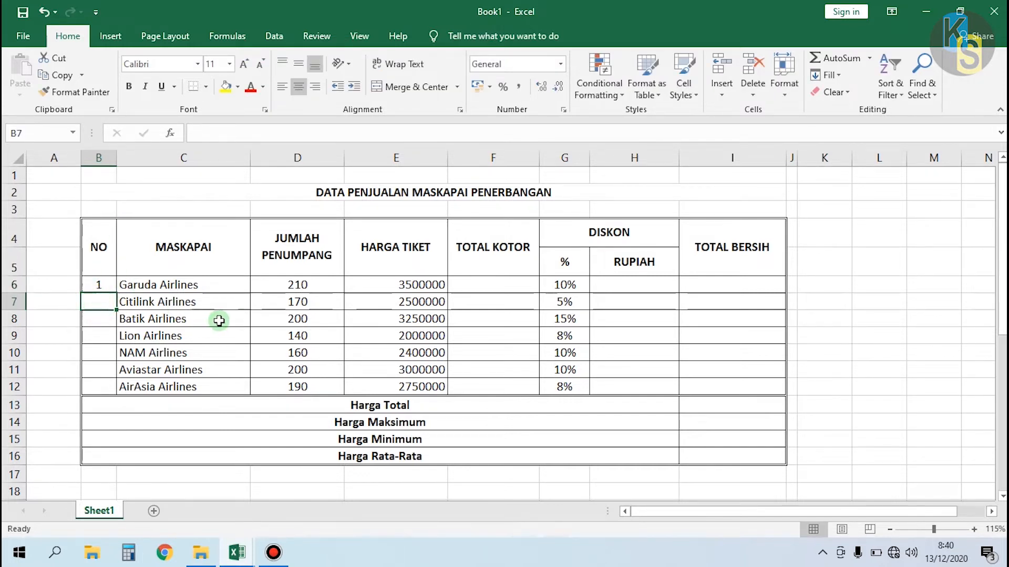
type("=")
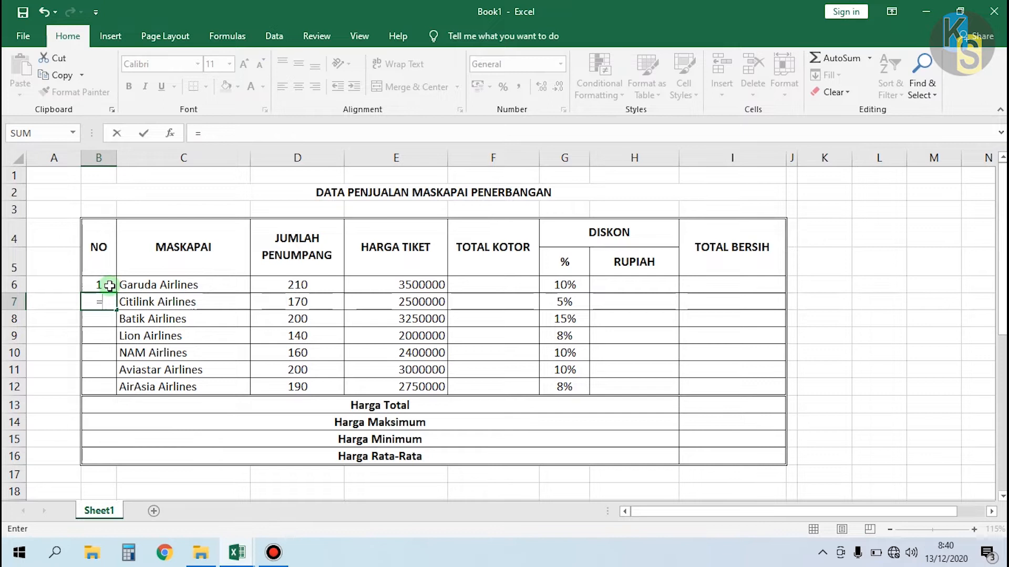
left_click(93, 283)
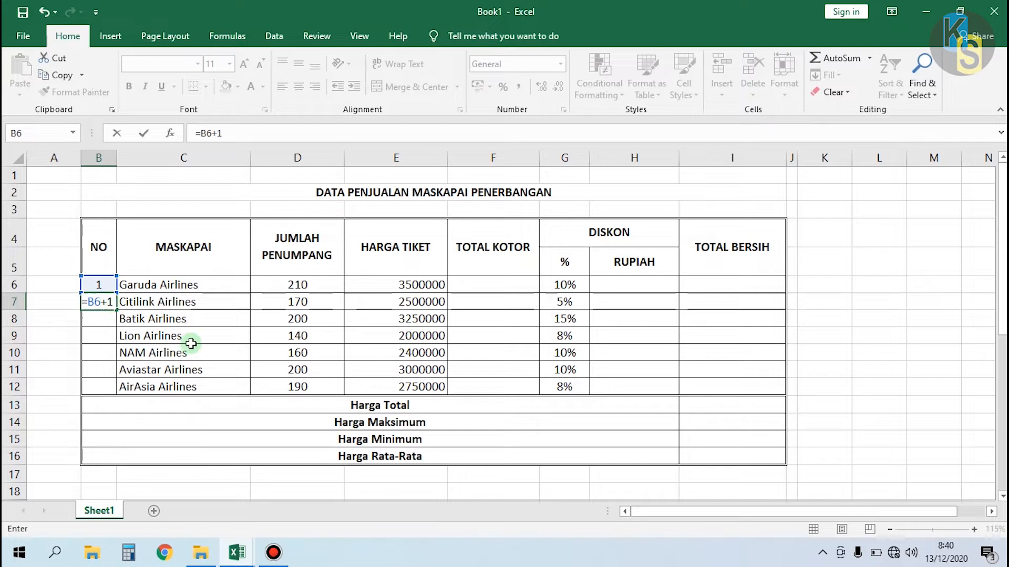
key("Return")
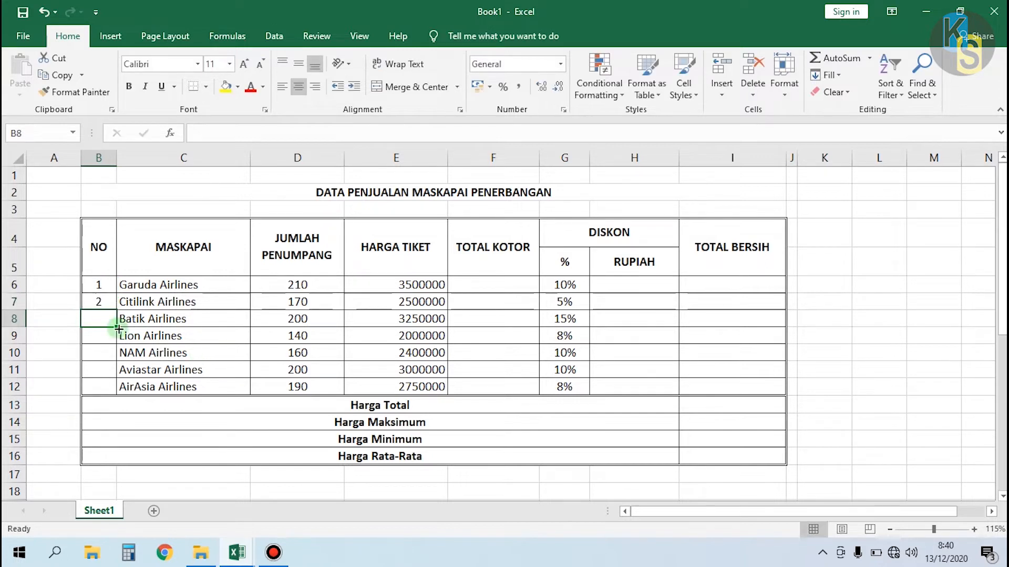
Fill the numbering formula from B7 down the NO column to the AirAsia Airlines row, cell B12.
left_click(99, 302)
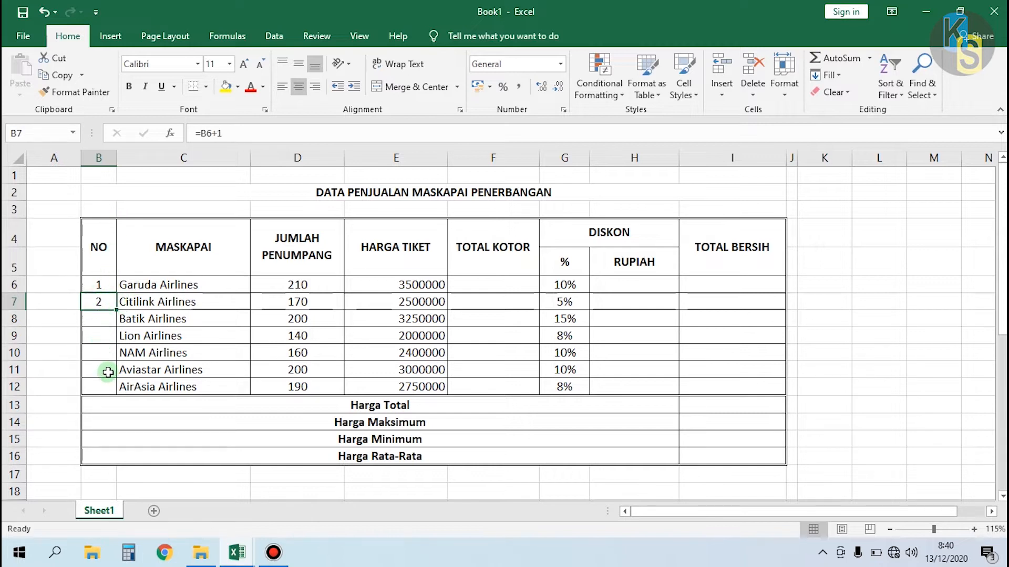
left_click(105, 321)
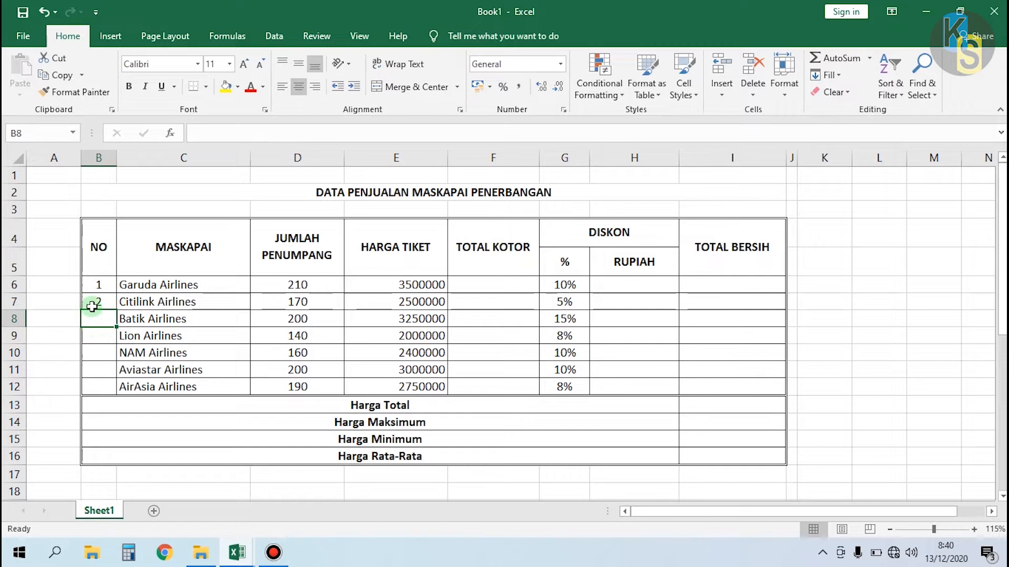
left_click(102, 301)
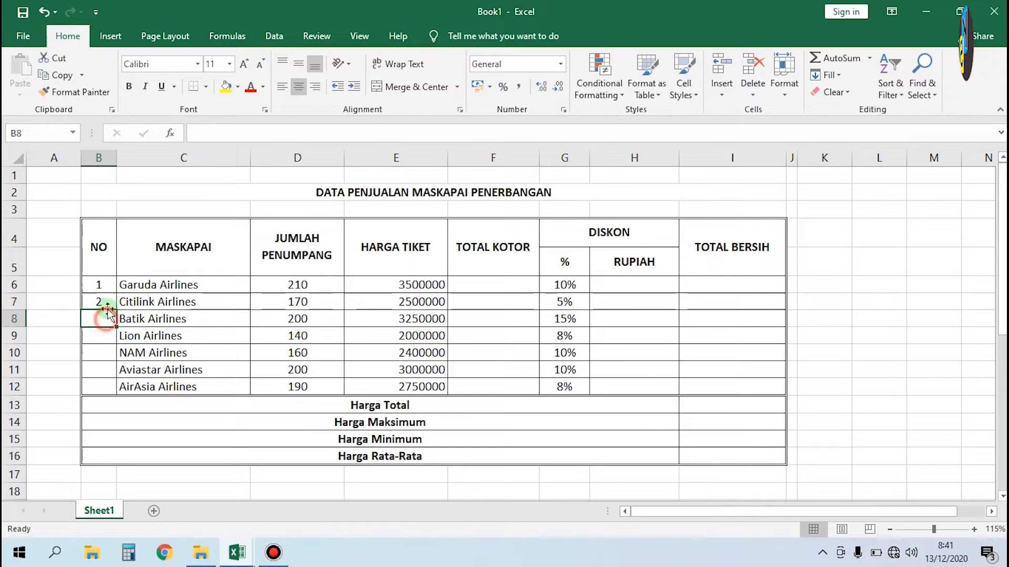
left_click(69, 287)
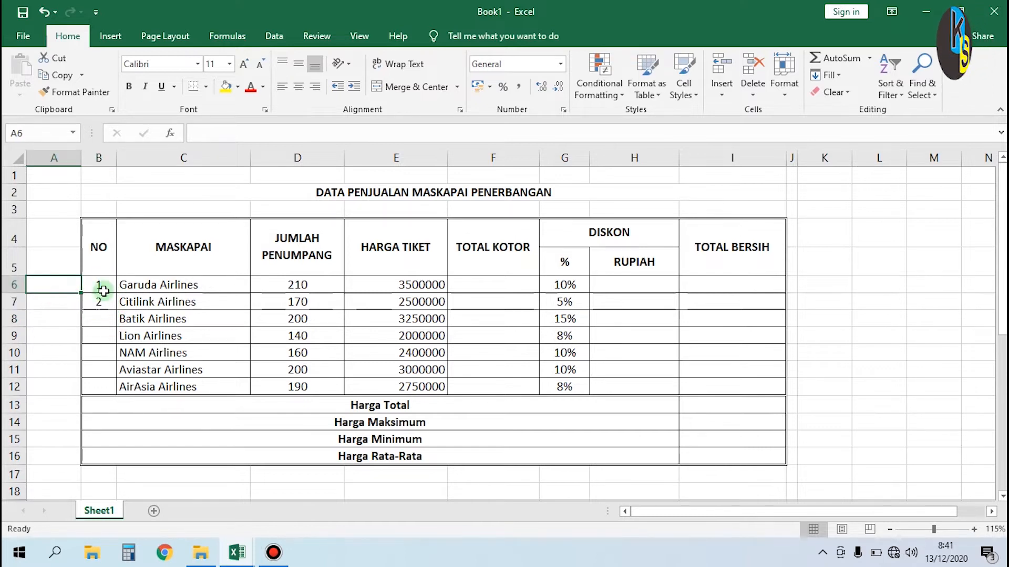
left_click(95, 299)
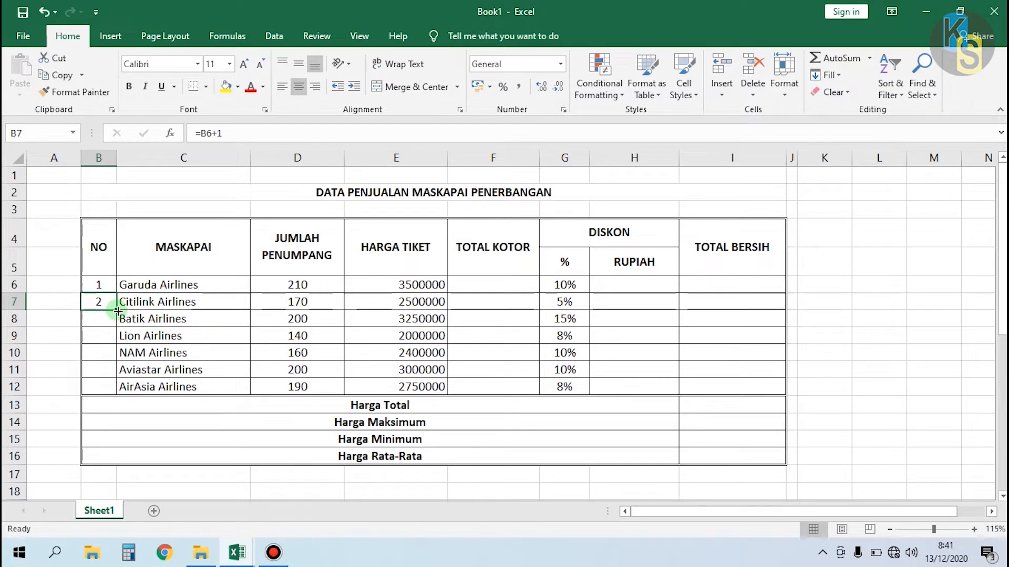
left_click_drag(117, 311, 109, 394)
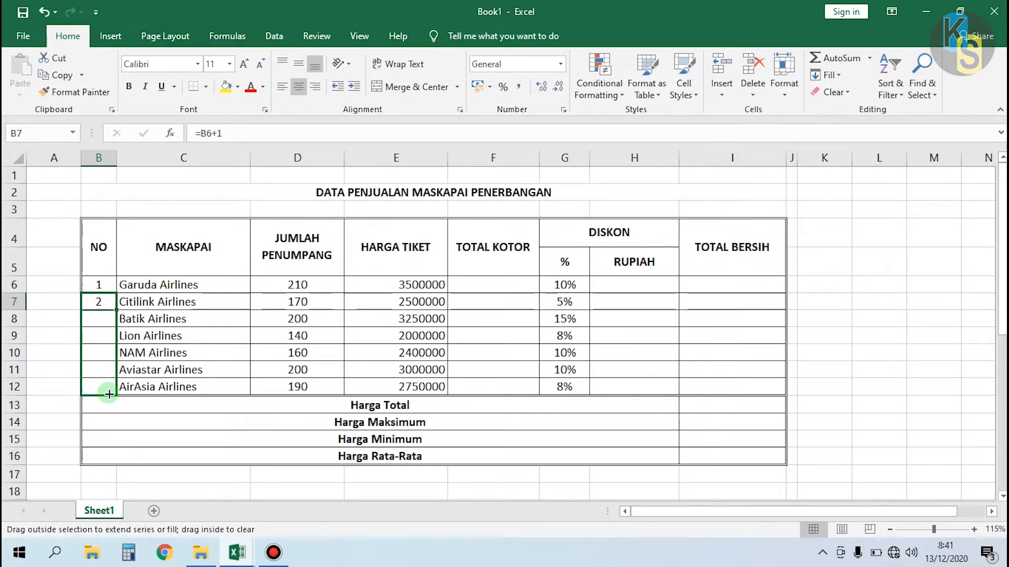
left_click_drag(109, 394, 108, 393)
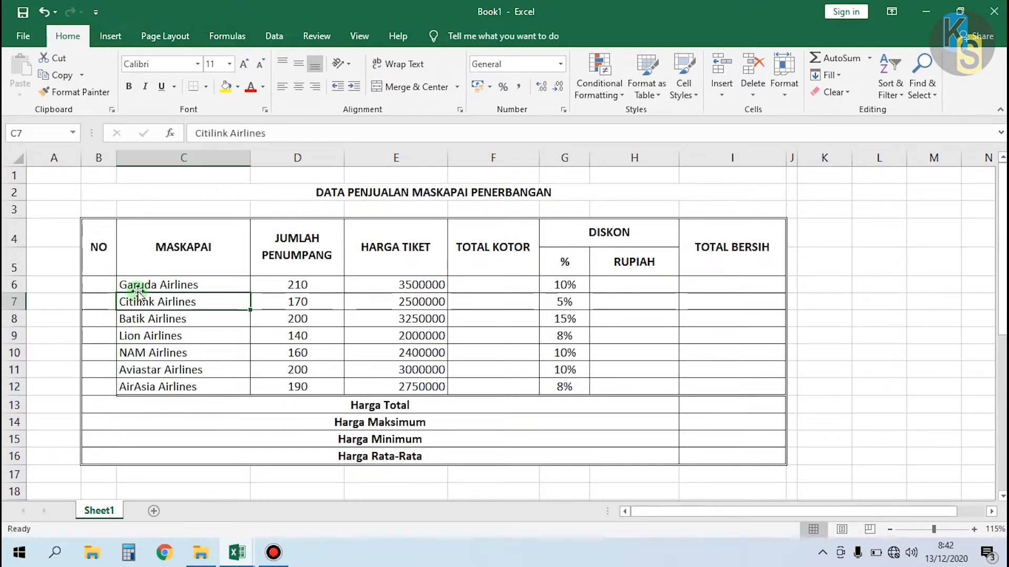
Enter 1 in B6 and 2 in B7, and extend that number series down to B12.
left_click(101, 285)
type("1")
left_click(141, 301)
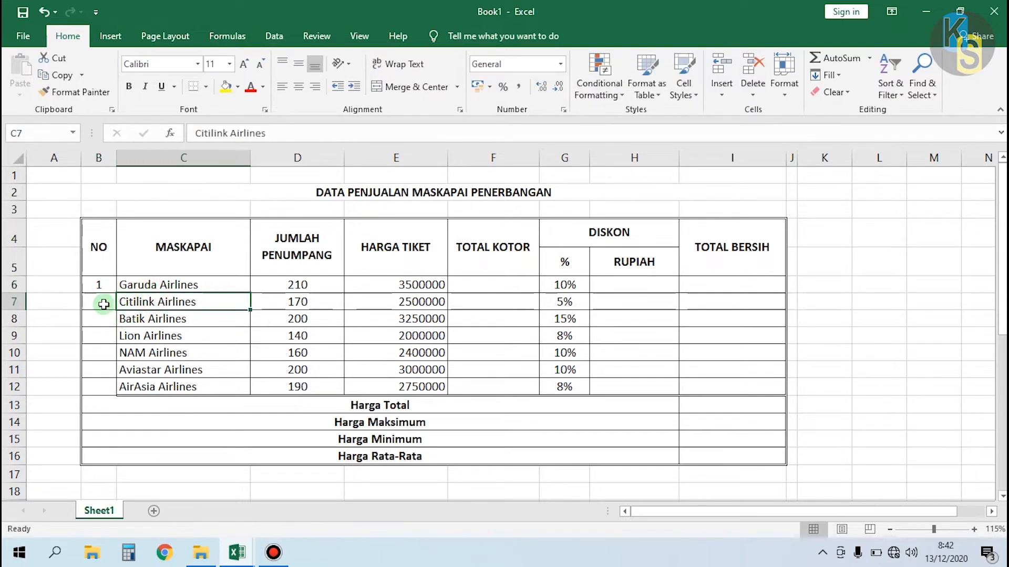
left_click(104, 303)
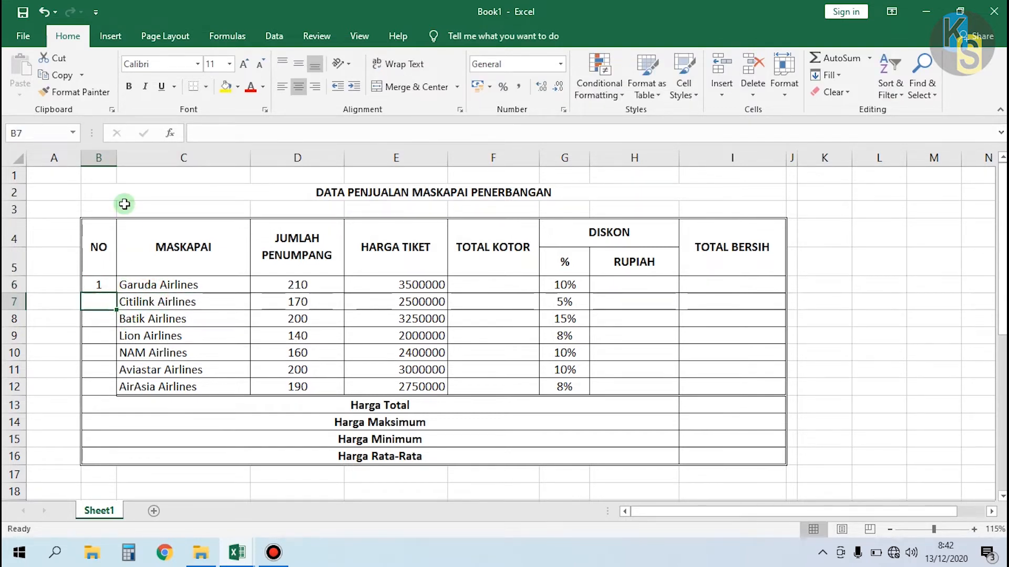
type("2")
left_click(148, 320)
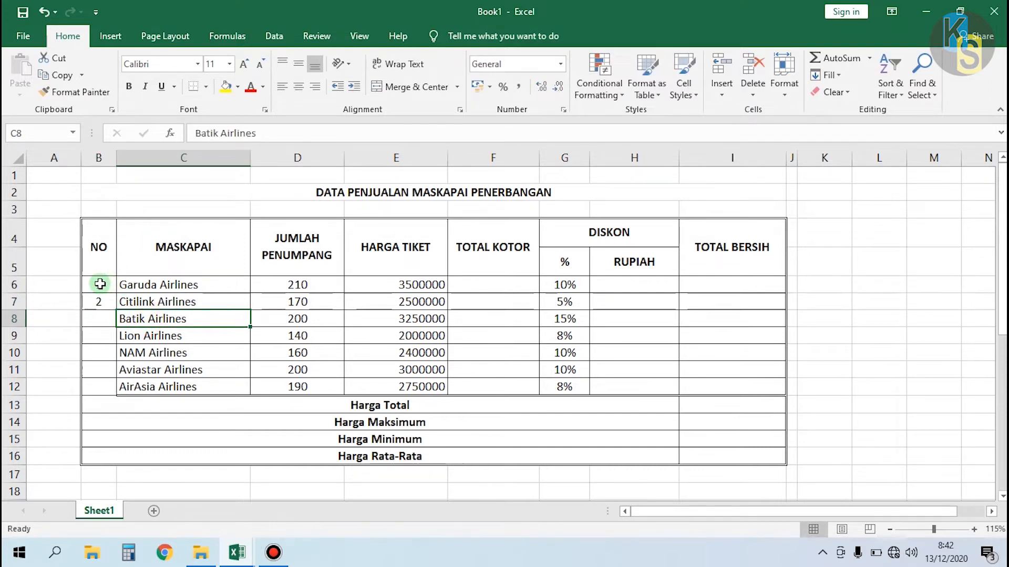
left_click_drag(100, 284, 98, 303)
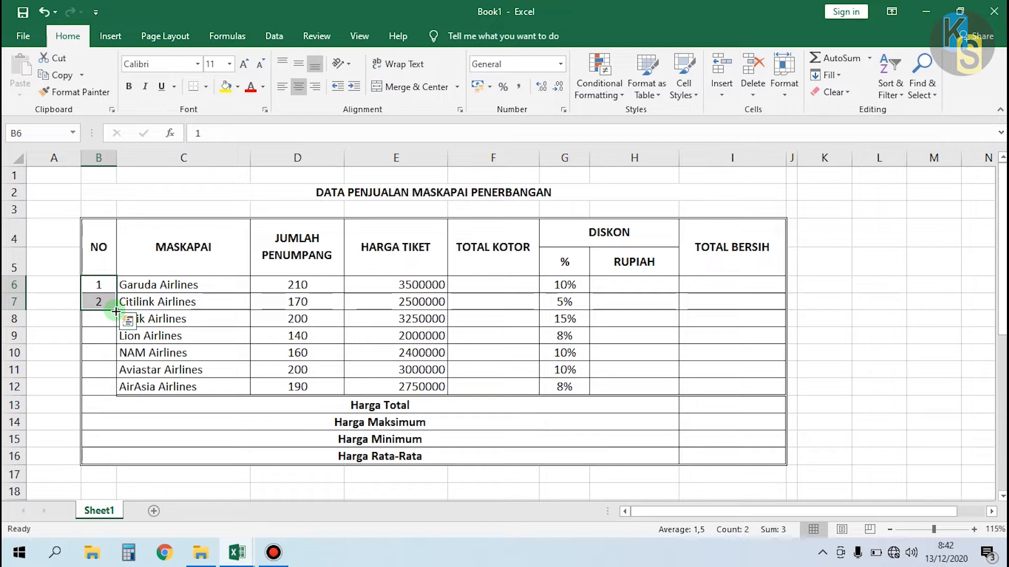
left_click_drag(116, 311, 113, 394)
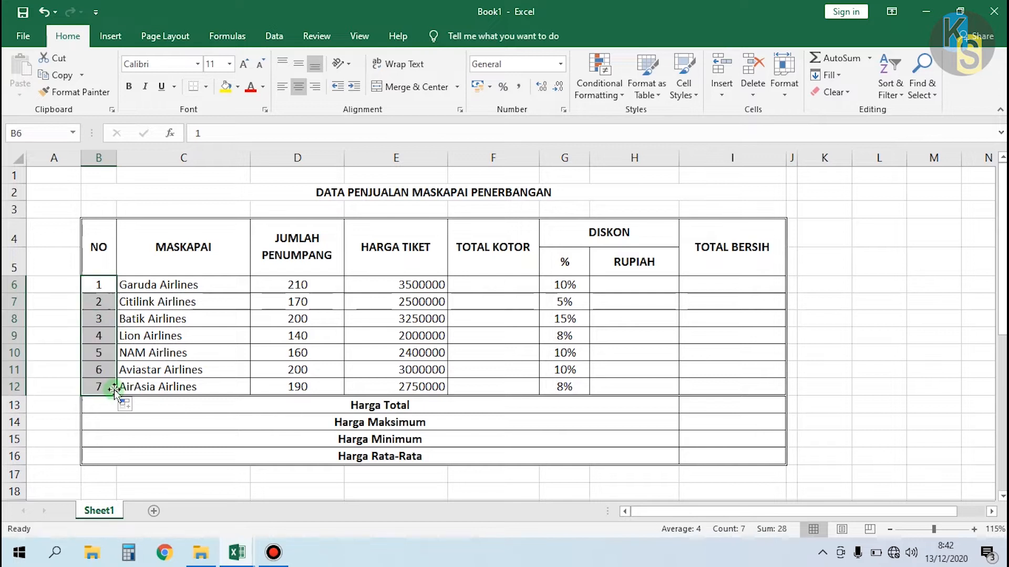
Clear all the row numbers from the NO column, cells B6 to B12.
left_click(158, 336)
left_click_drag(99, 285, 103, 390)
key("Delete")
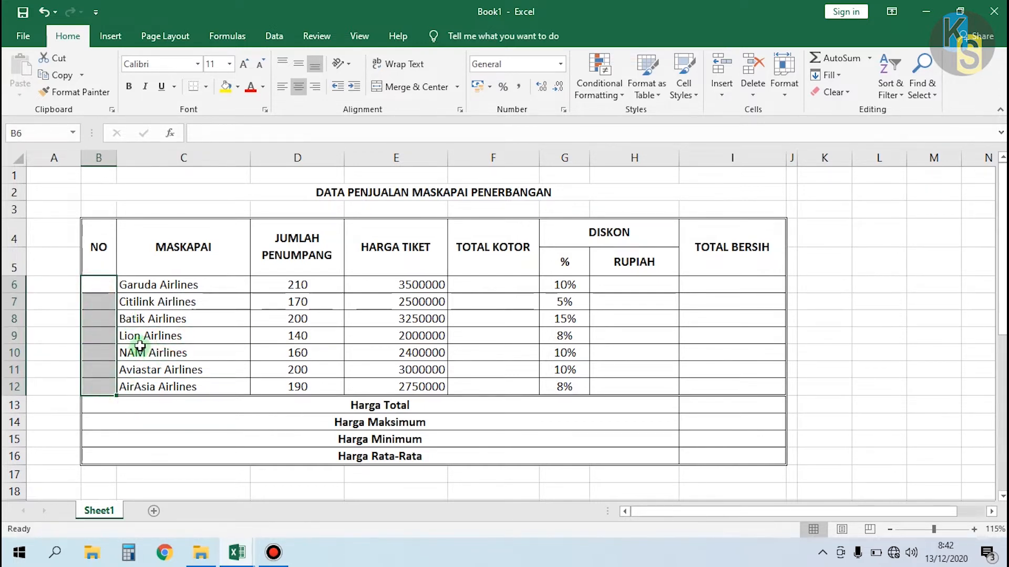
Enter 1 as the Garuda Airlines row number in cell B6.
left_click(135, 336)
left_click(98, 285)
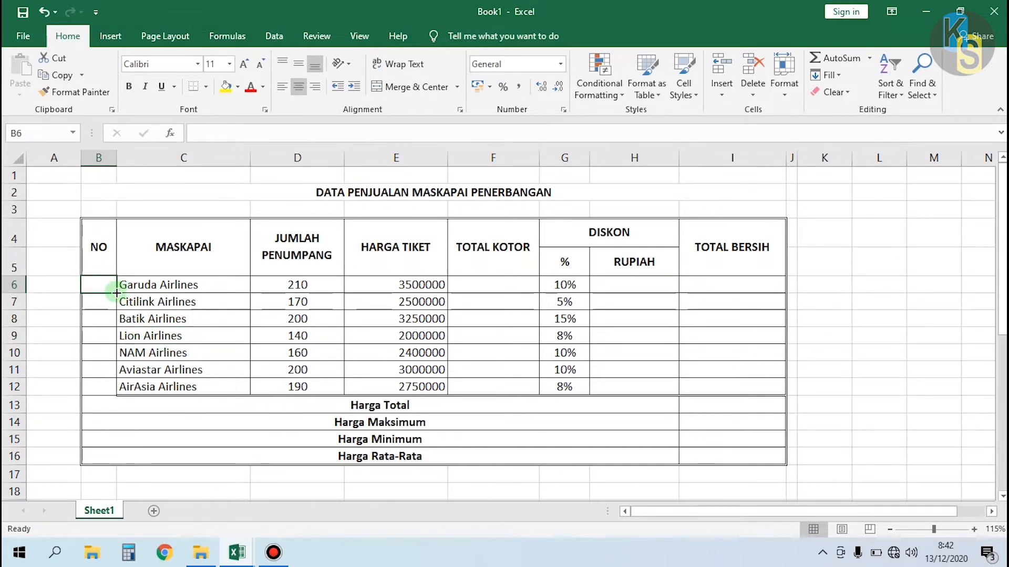
type("1")
left_click(92, 304)
Fill cells B6 to B12 with a linear series in columns, using a step value of 1.
left_click_drag(101, 285, 109, 390)
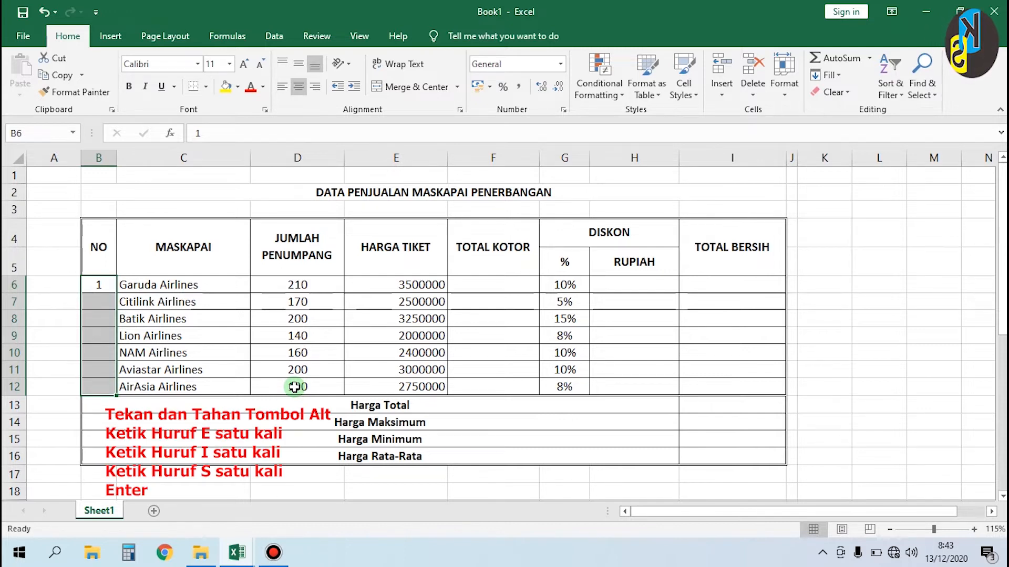
key("alt+e")
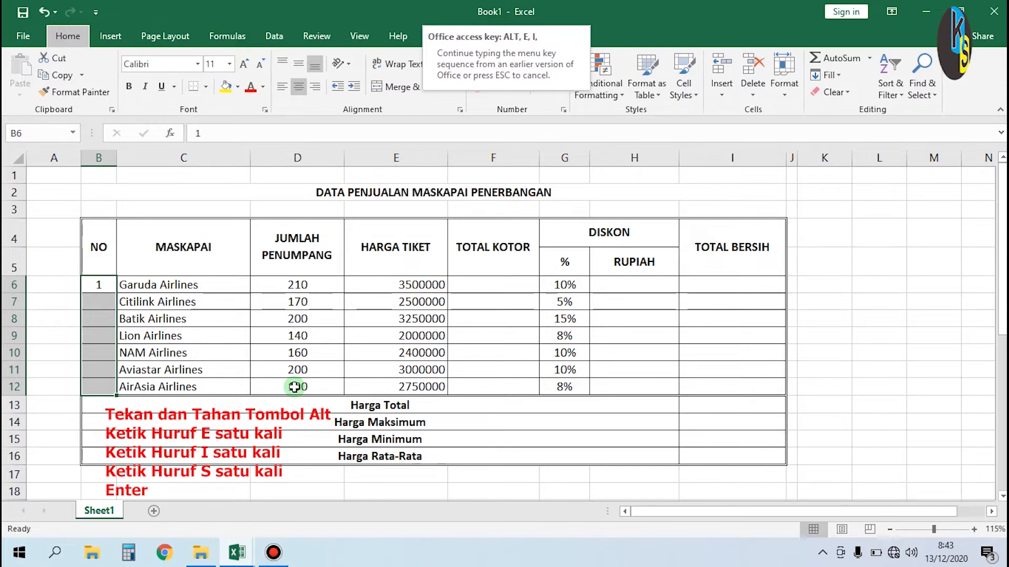
key("s")
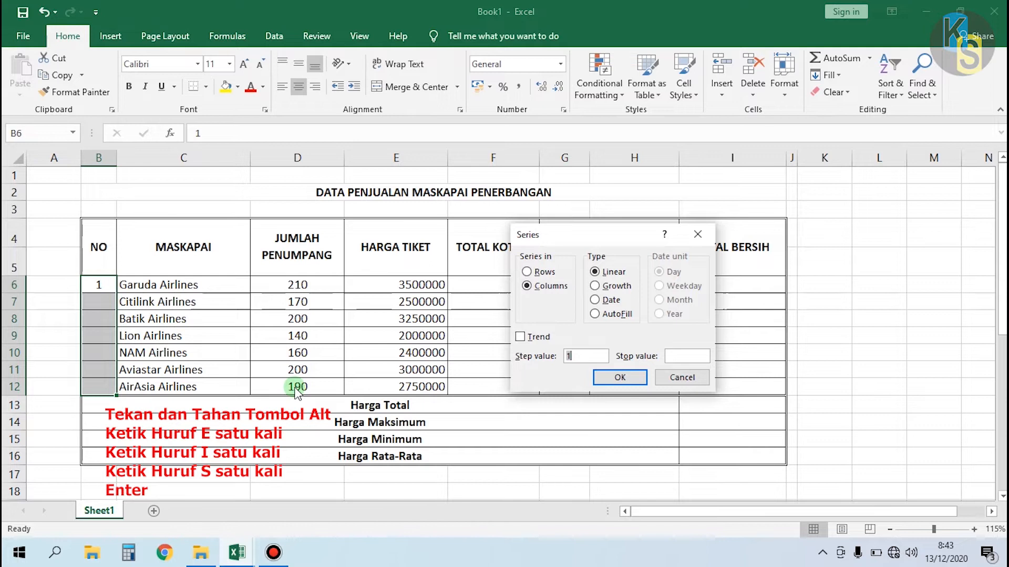
key("Return")
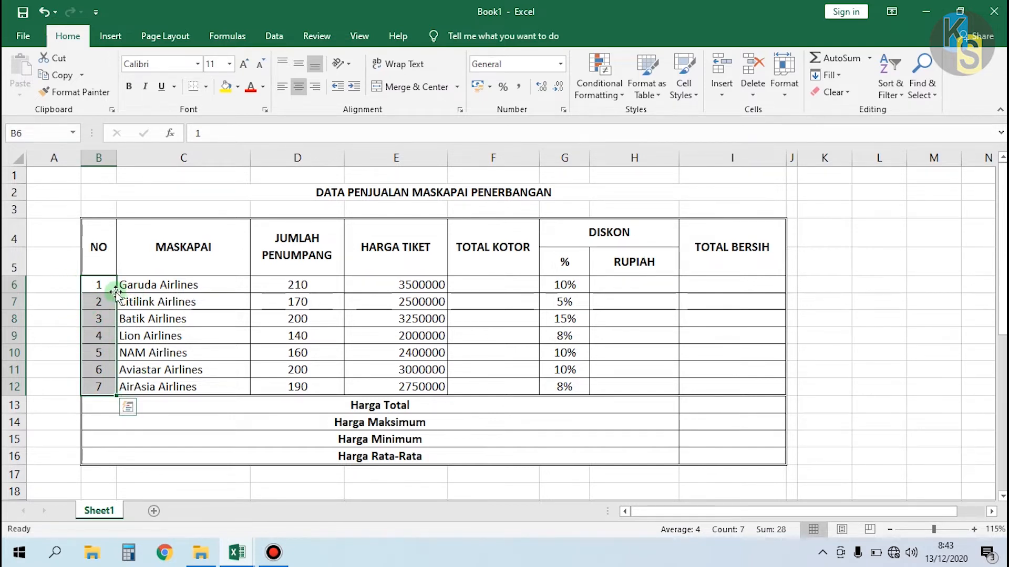
Compare the JUMLAH PENUMPANG values in D6 to D12 with those on the Dasar1 sheet of the Example workbook.
left_click_drag(283, 284, 283, 387)
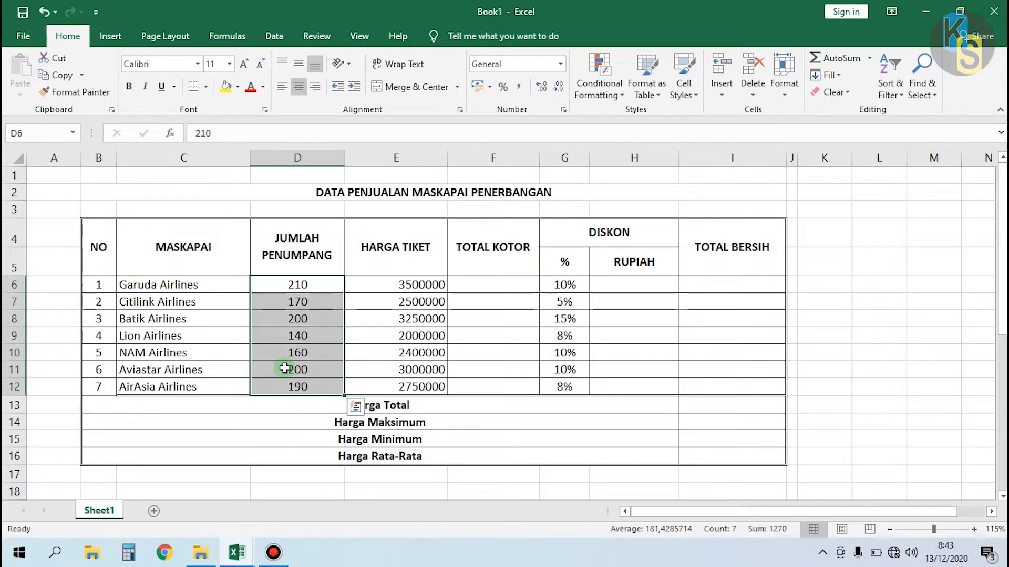
left_click(280, 319)
left_click_drag(299, 285, 301, 389)
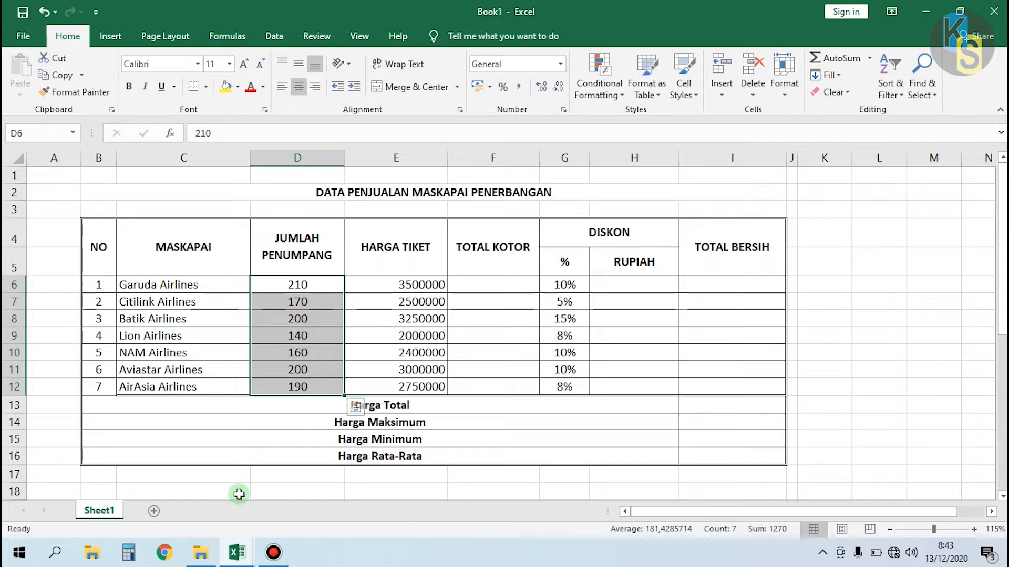
left_click(235, 554)
left_click(174, 492)
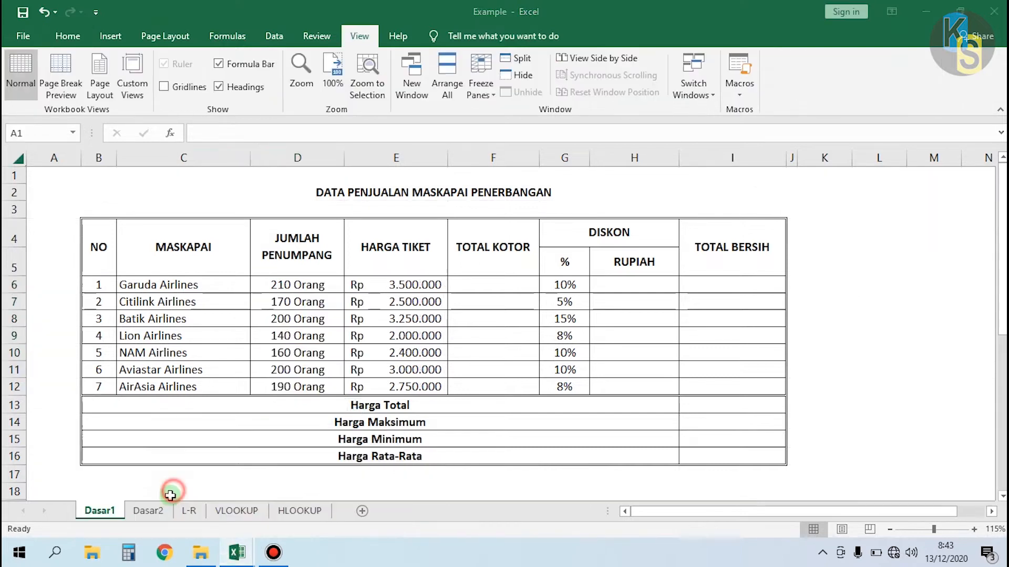
left_click(276, 331)
left_click(287, 287)
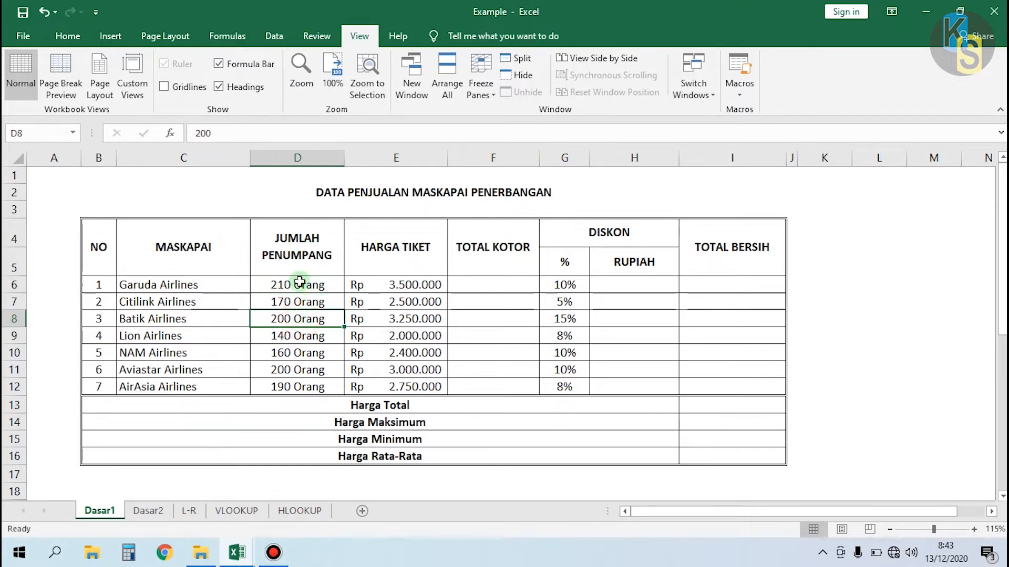
Return to the Book1 workbook and examine the unformatted passenger numbers in cells D6 to D12.
left_click(237, 553)
left_click(242, 468)
left_click(302, 303)
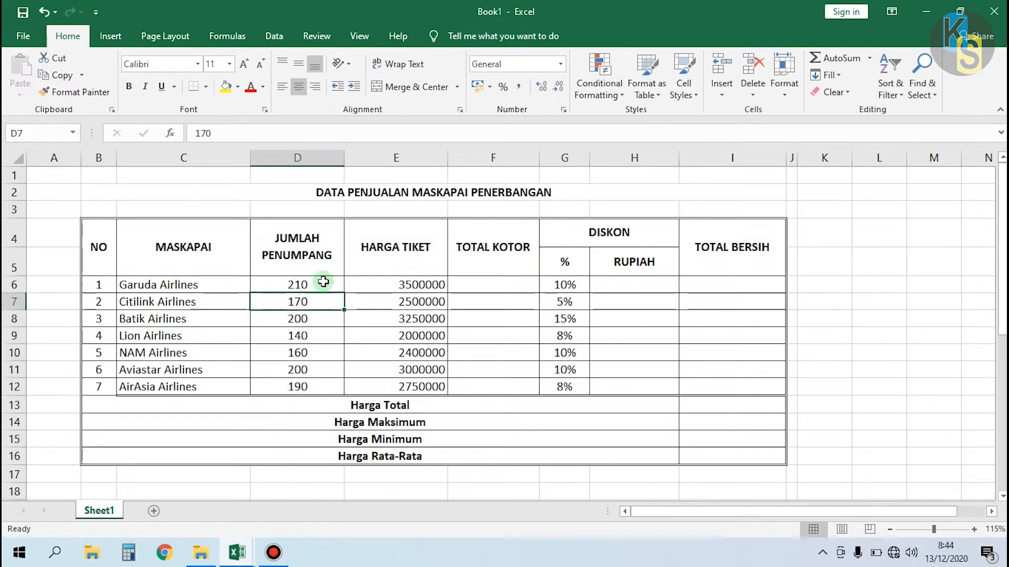
left_click(298, 285)
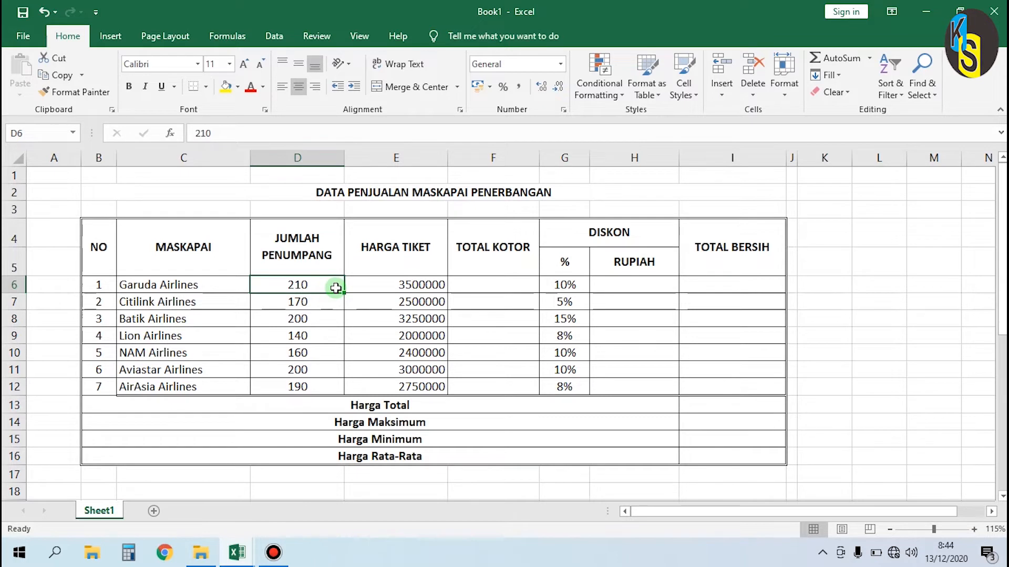
key("ctrl+shift+Down")
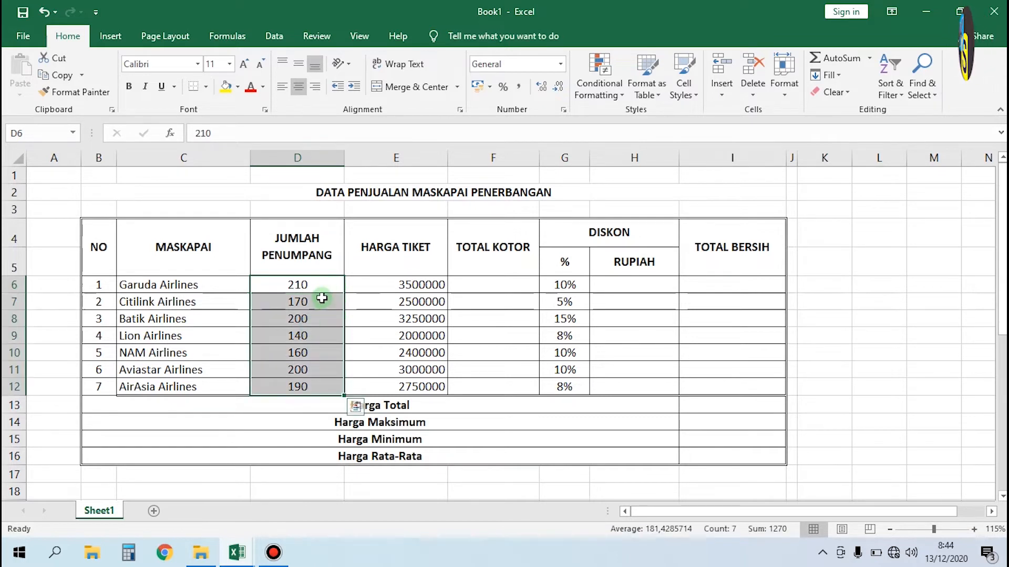
left_click_drag(326, 284, 323, 384)
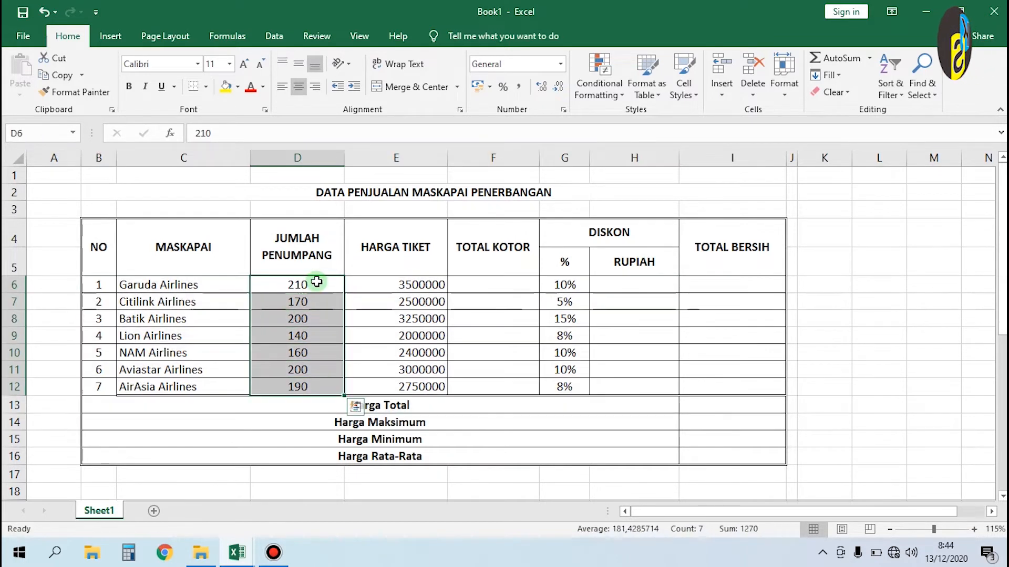
left_click(311, 284)
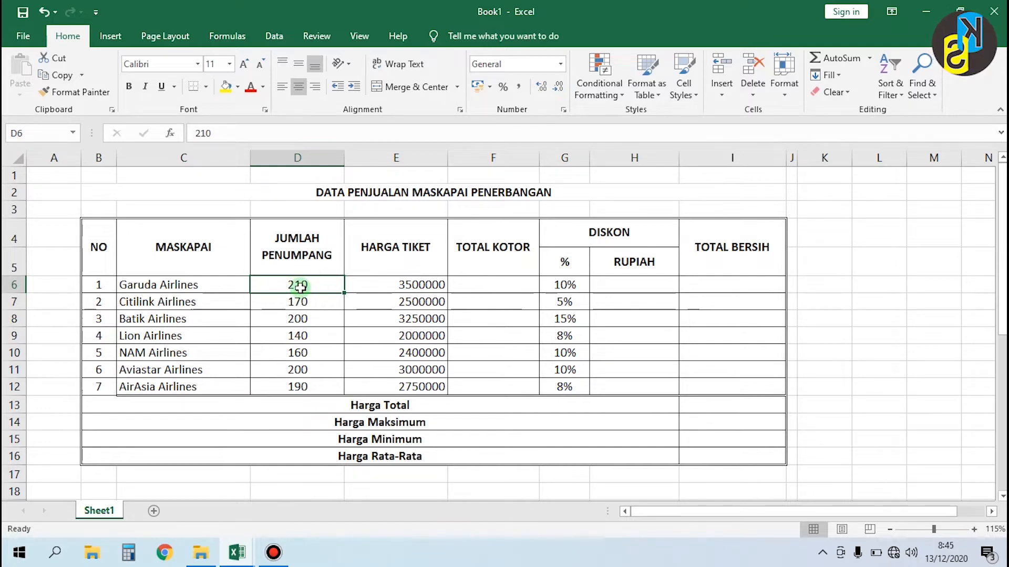
left_click(313, 304)
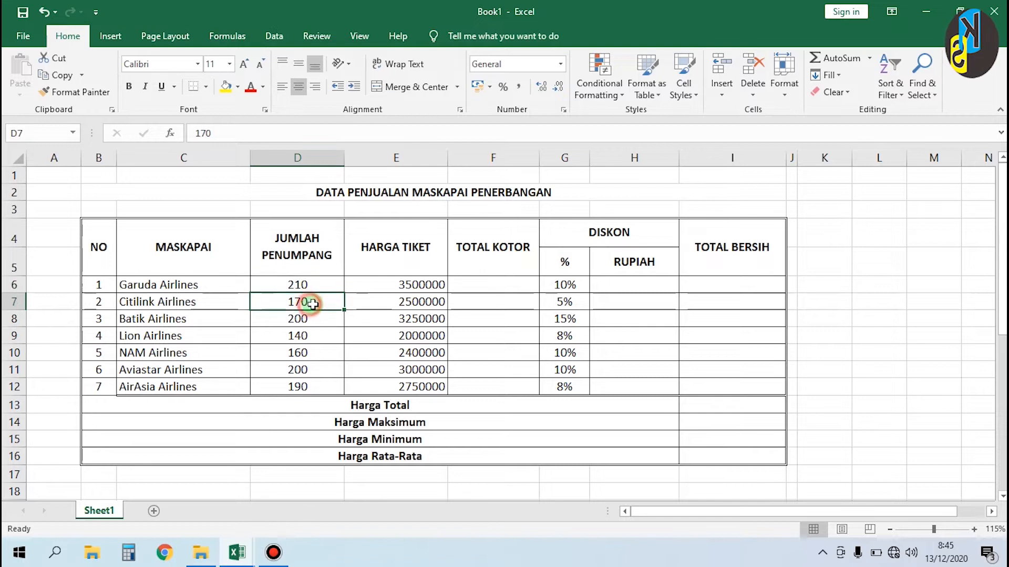
left_click(332, 284)
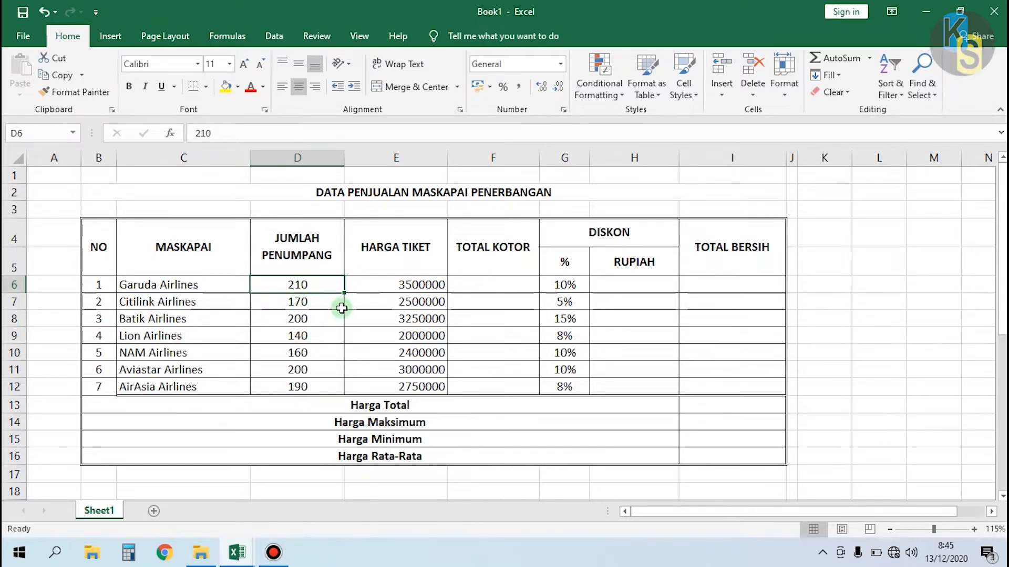
Enter 210 Orang as literal cell content in D18, below the table, and inspect that cell's stored content.
scroll(334, 298, "down", 2)
left_click(298, 366)
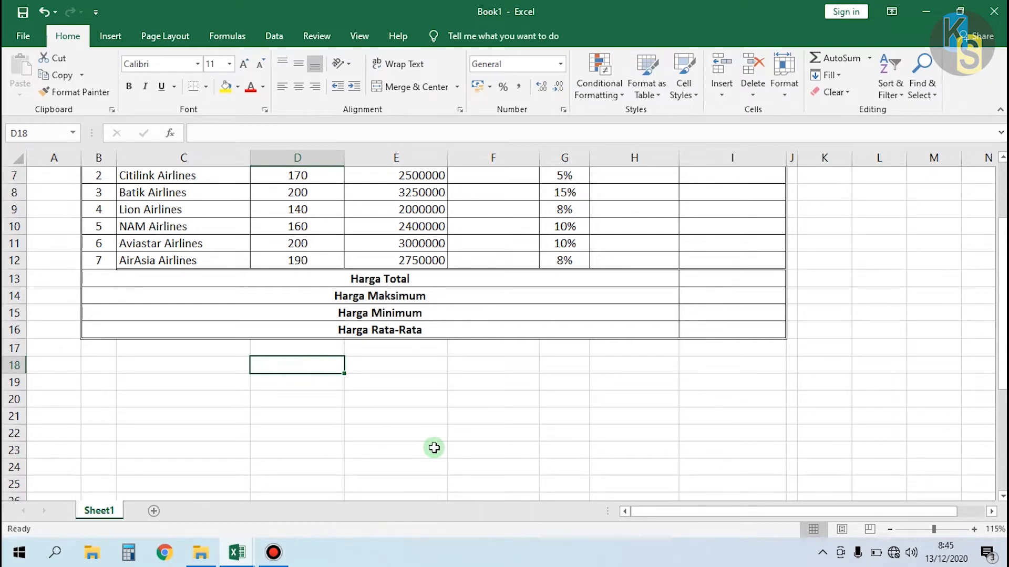
type("210")
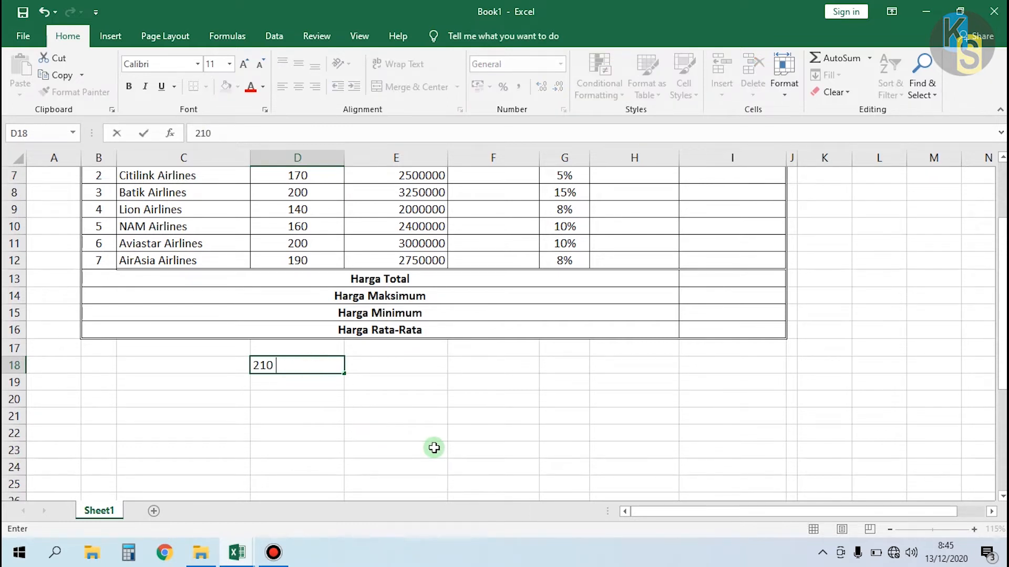
type(" Orang")
key("Return")
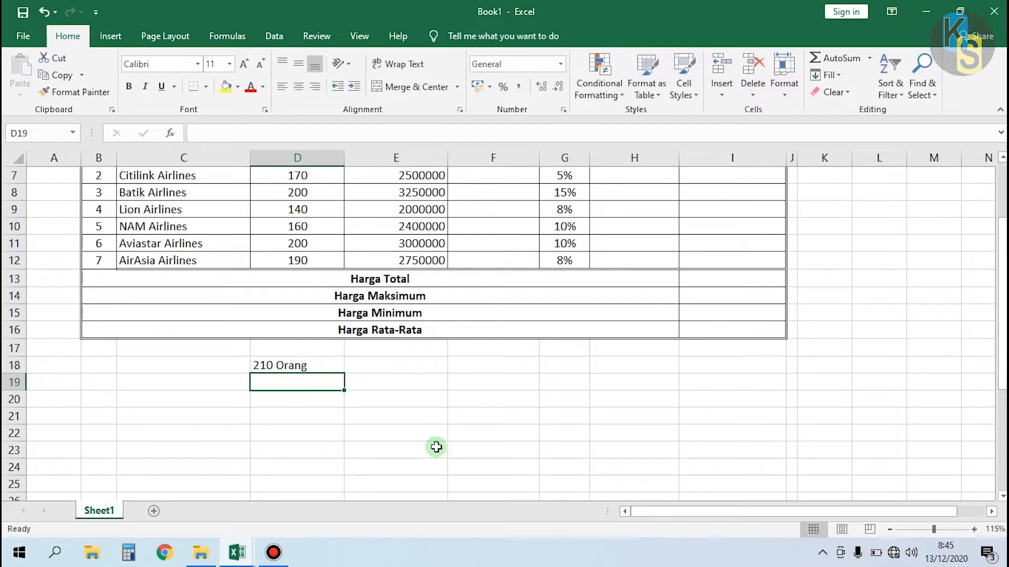
left_click(312, 367)
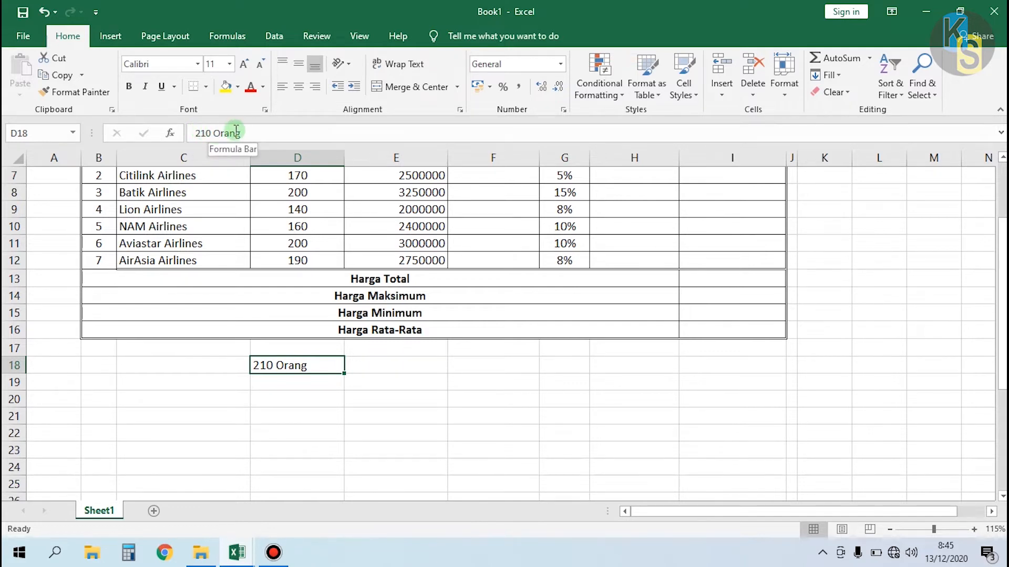
Switch to the Example workbook and inspect the stored contents of its JUMLAH PENUMPANG cells, such as D6 and D7.
scroll(294, 315, "up", 2)
mouse_move(237, 551)
left_click(151, 453)
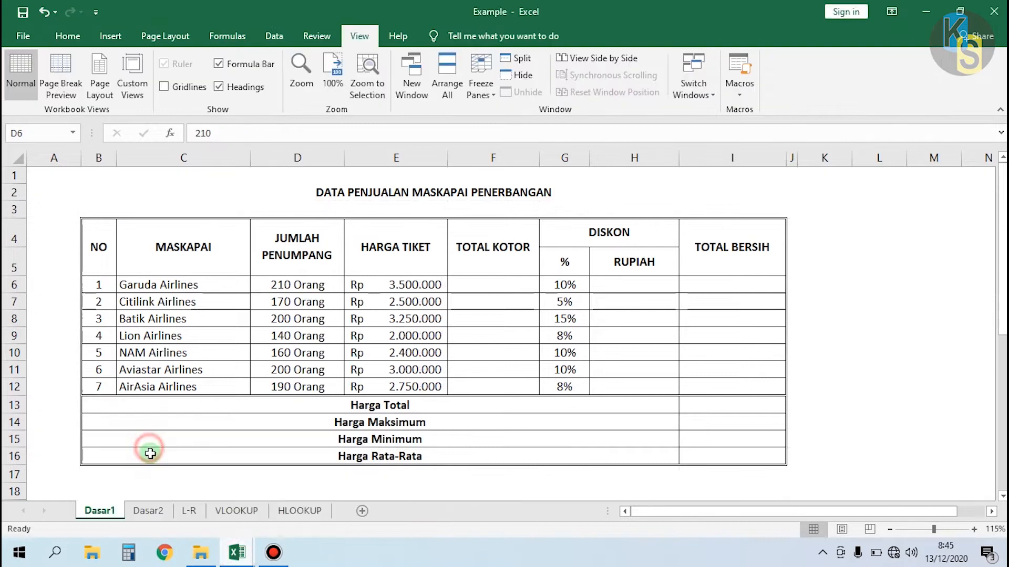
left_click(299, 301)
left_click(304, 284)
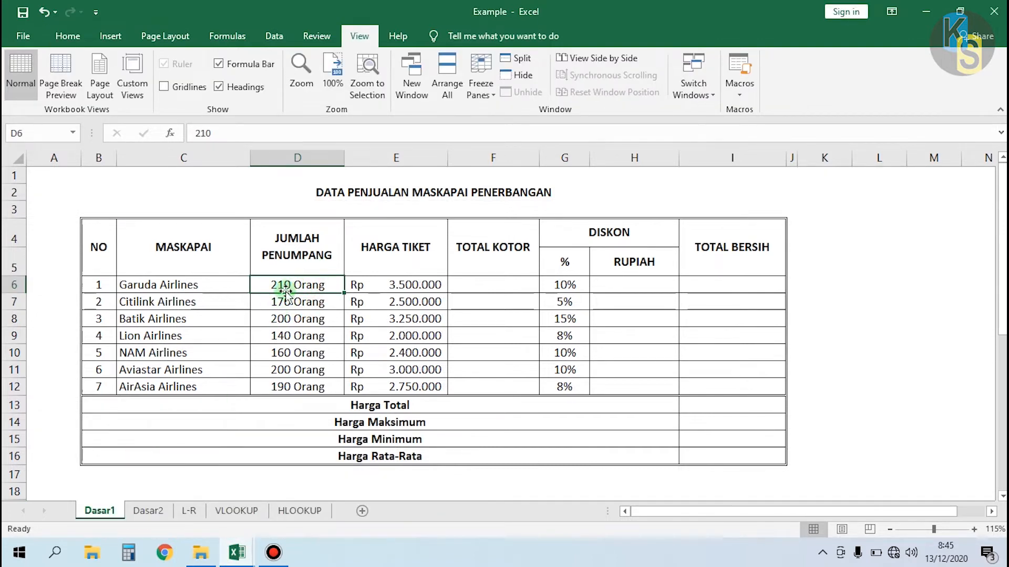
left_click(289, 354)
left_click(302, 285)
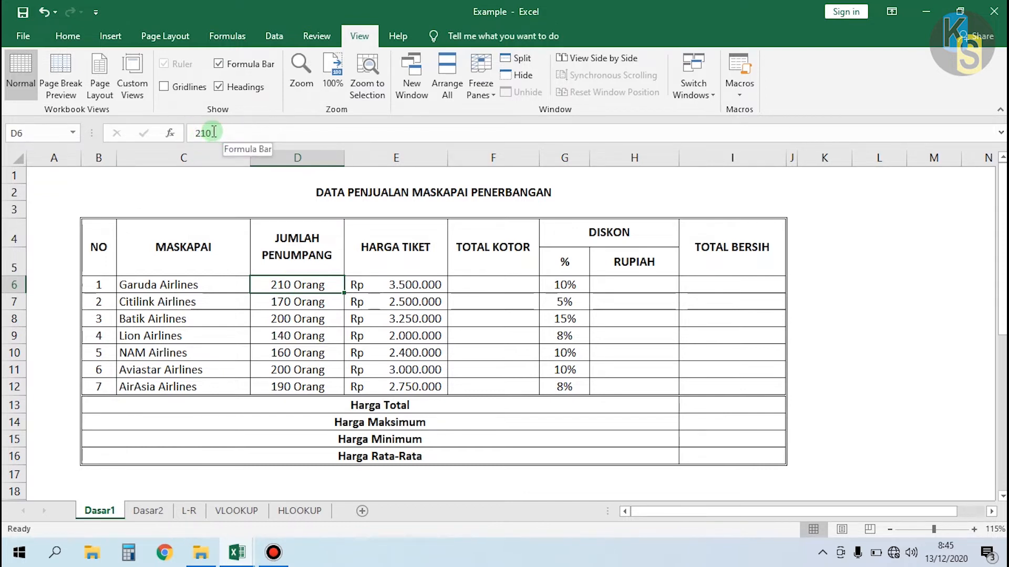
left_click(275, 306)
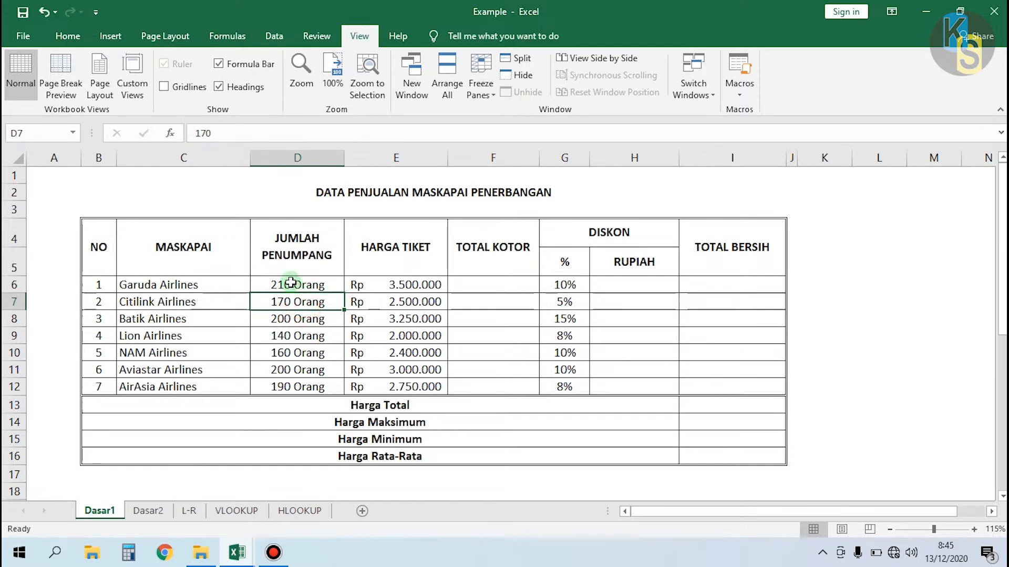
left_click(294, 286)
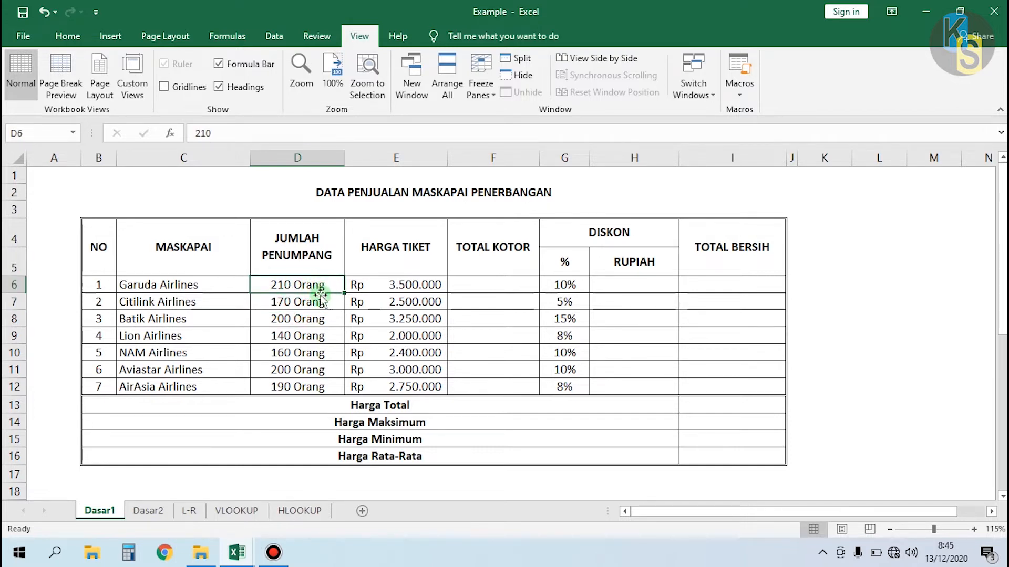
Go back to the Book1 workbook and enter 10000 in cell E18, beside the 210 Orang entry.
left_click(237, 553)
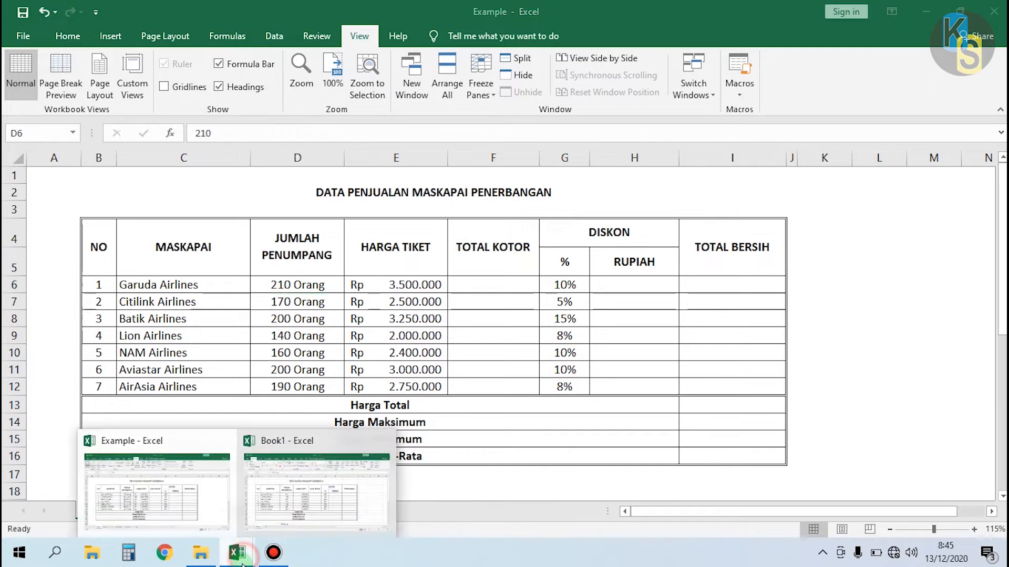
left_click(304, 445)
scroll(308, 405, "down", 3)
left_click(283, 328)
left_click(286, 312)
left_click(361, 325)
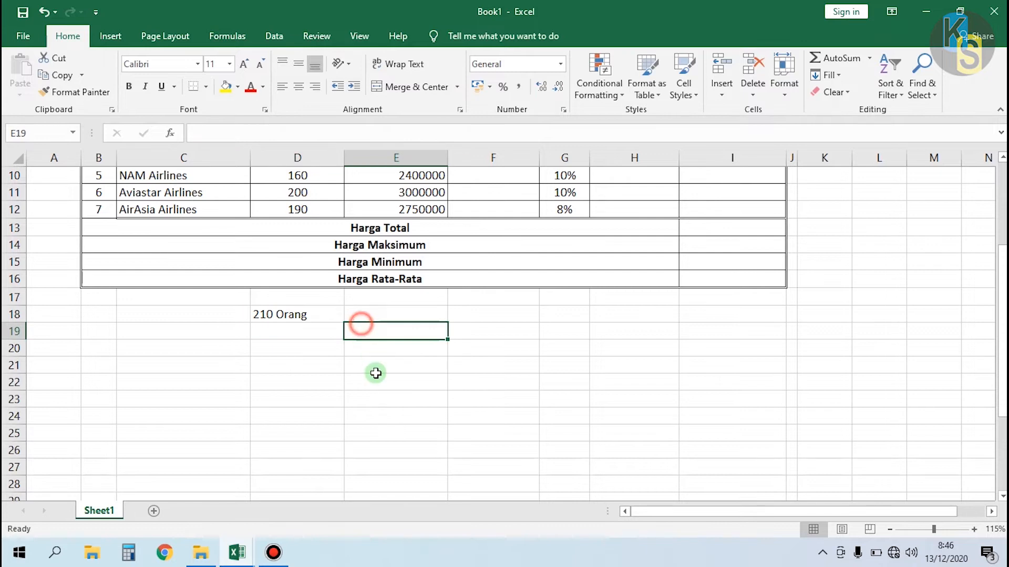
scroll(376, 373, "up", 3)
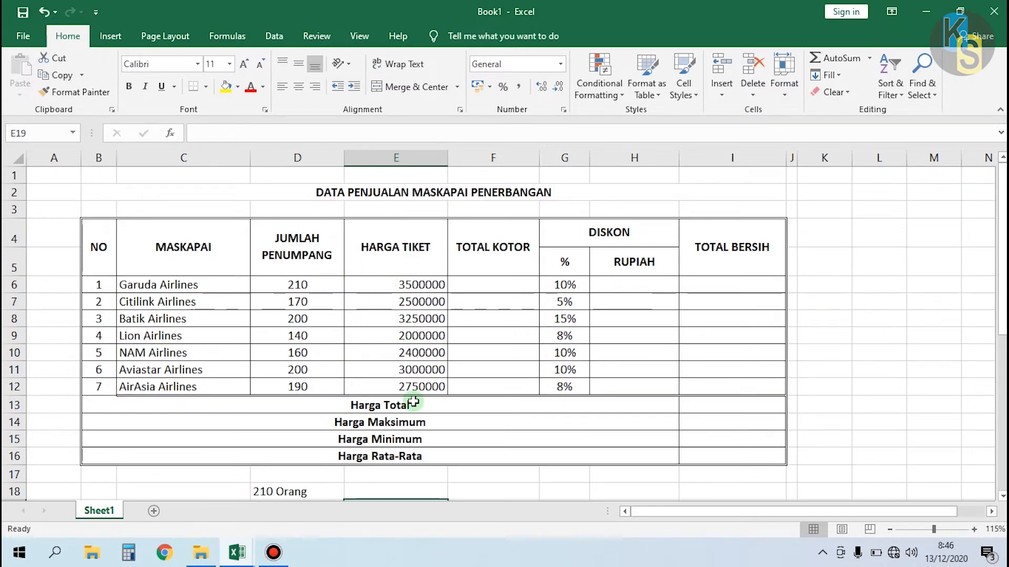
scroll(405, 383, "down", 2)
left_click(391, 365)
type("10000")
key("Return")
left_click(423, 364)
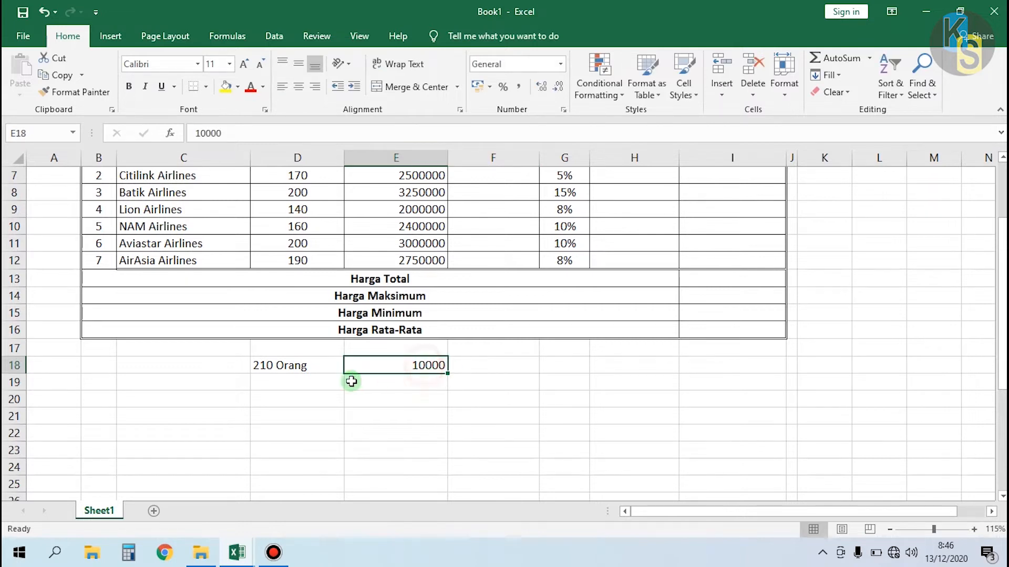
Multiply the 210 Orang entry by the neighbouring amount in cell F18 with the formula =D18*E18.
left_click(495, 369)
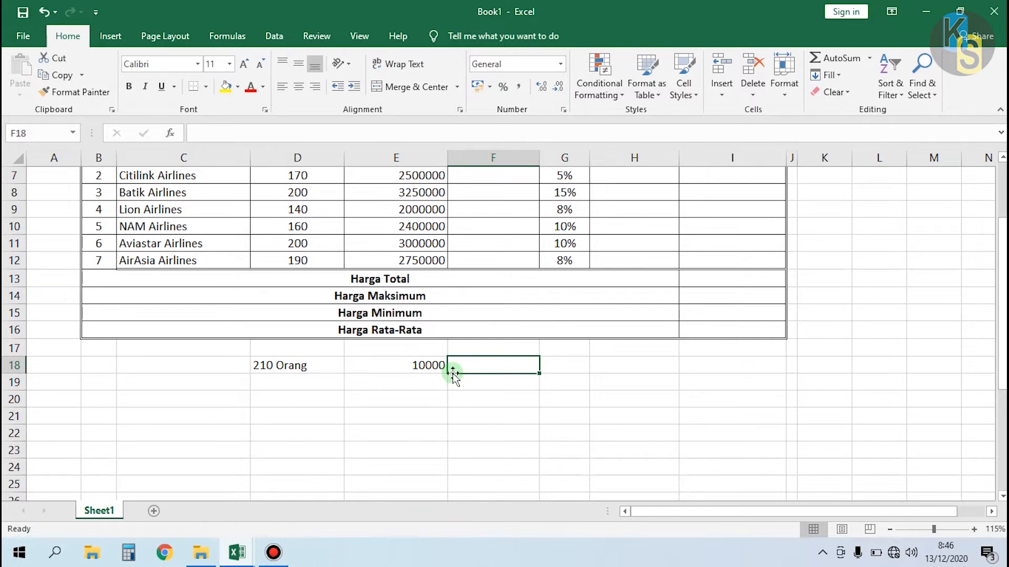
type("=")
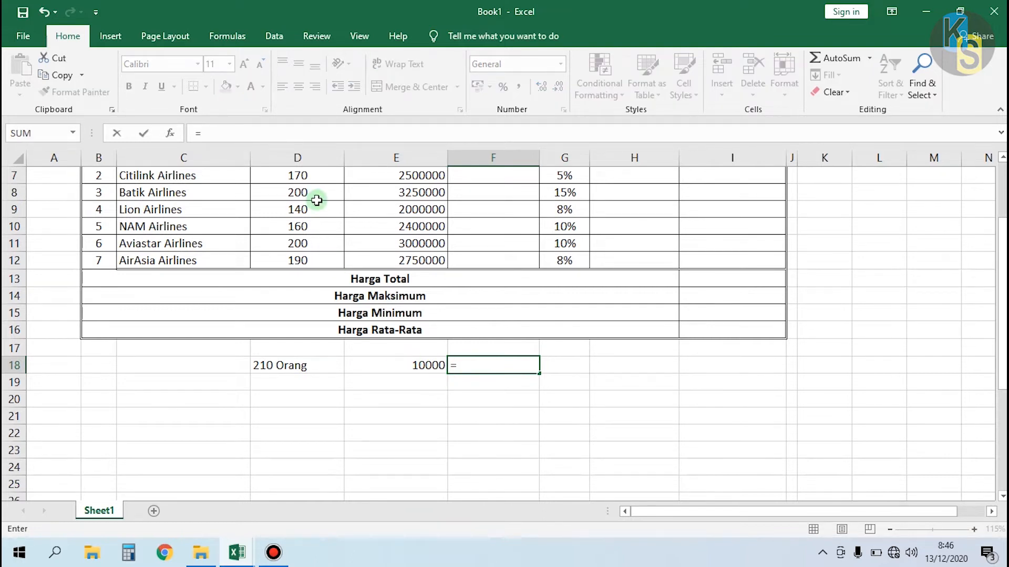
left_click(293, 370)
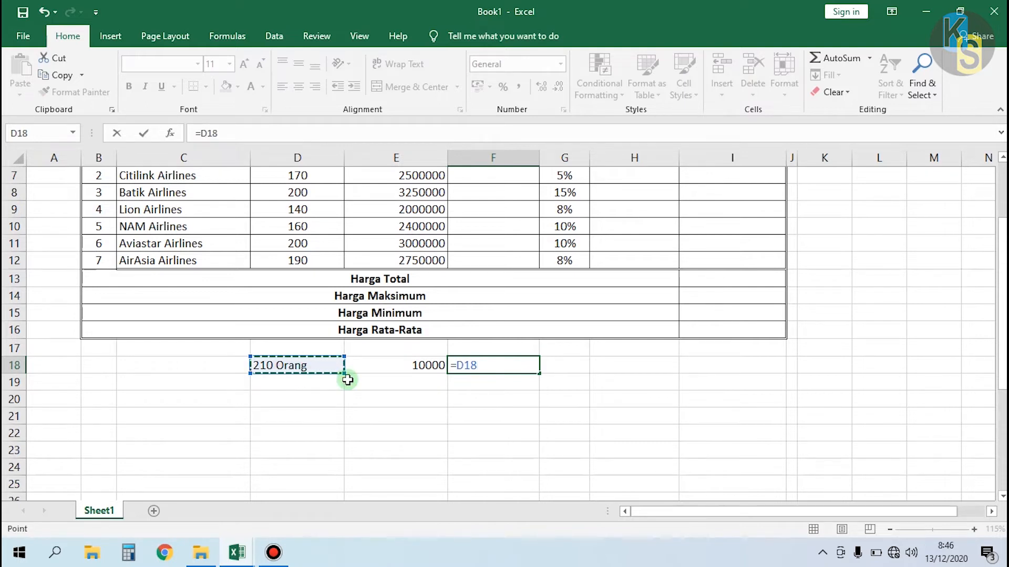
type("*")
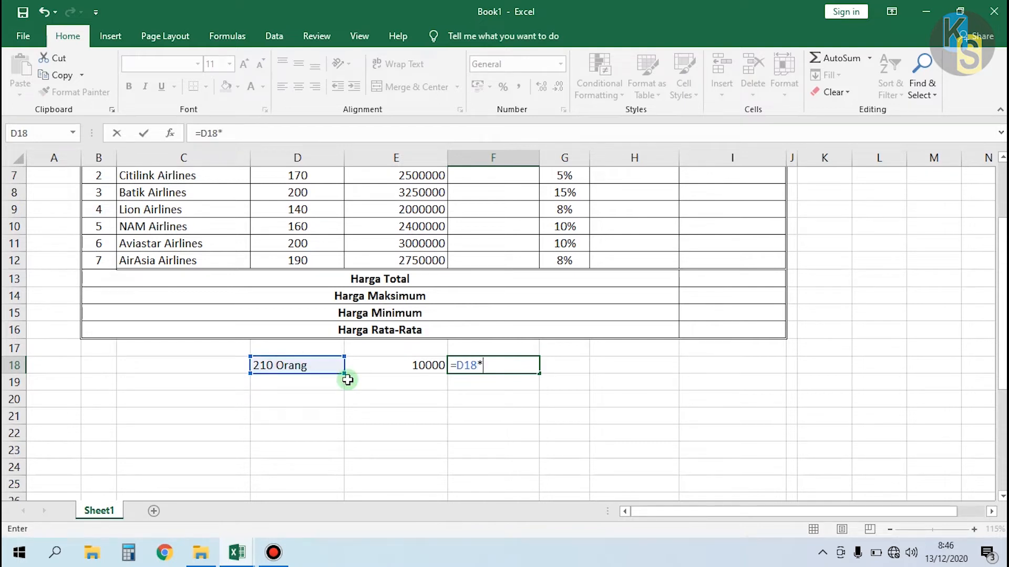
left_click(394, 365)
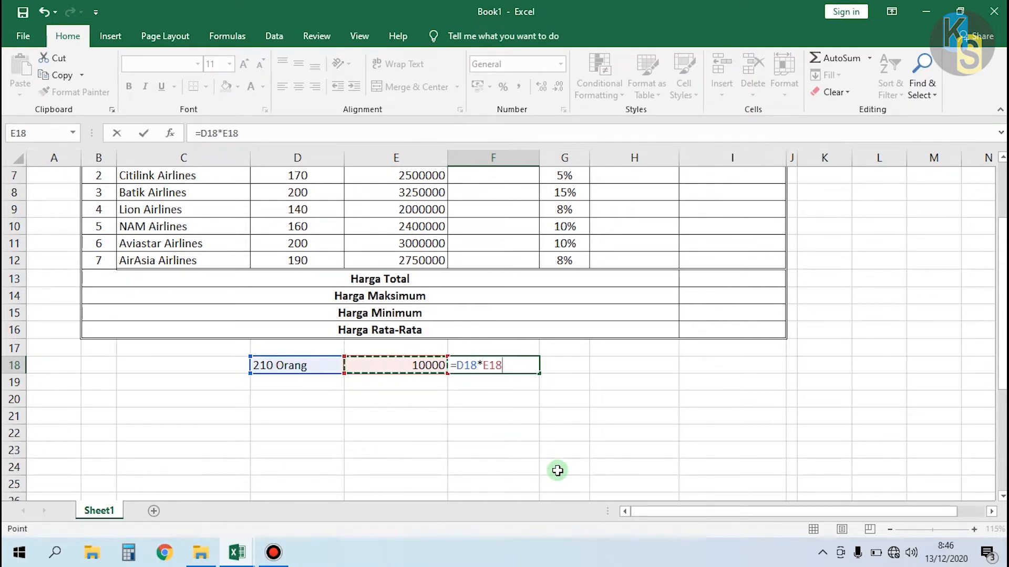
key("Return")
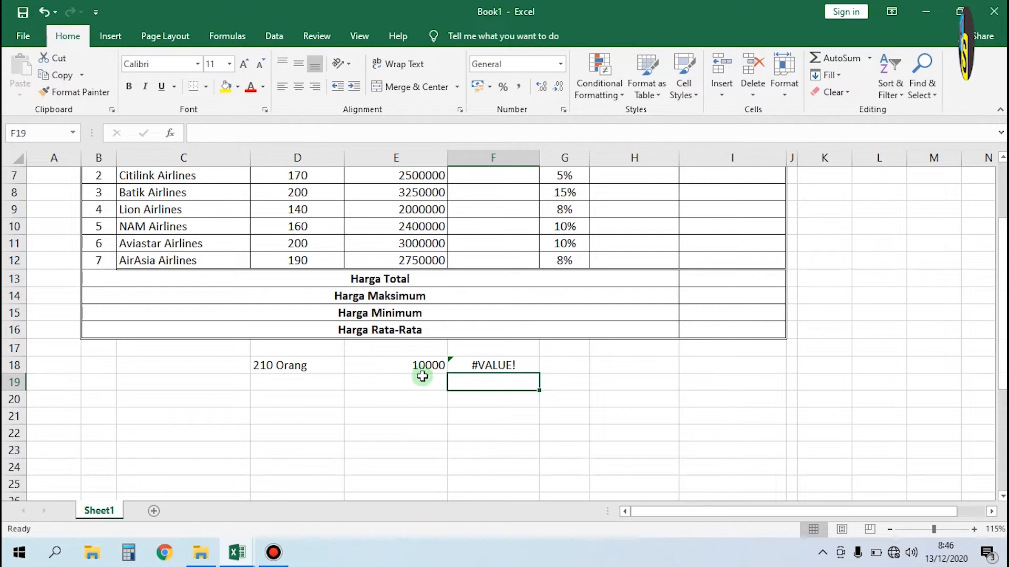
Inspect the stored contents of the test cells D18, E18 and F18 below the table.
left_click(355, 368)
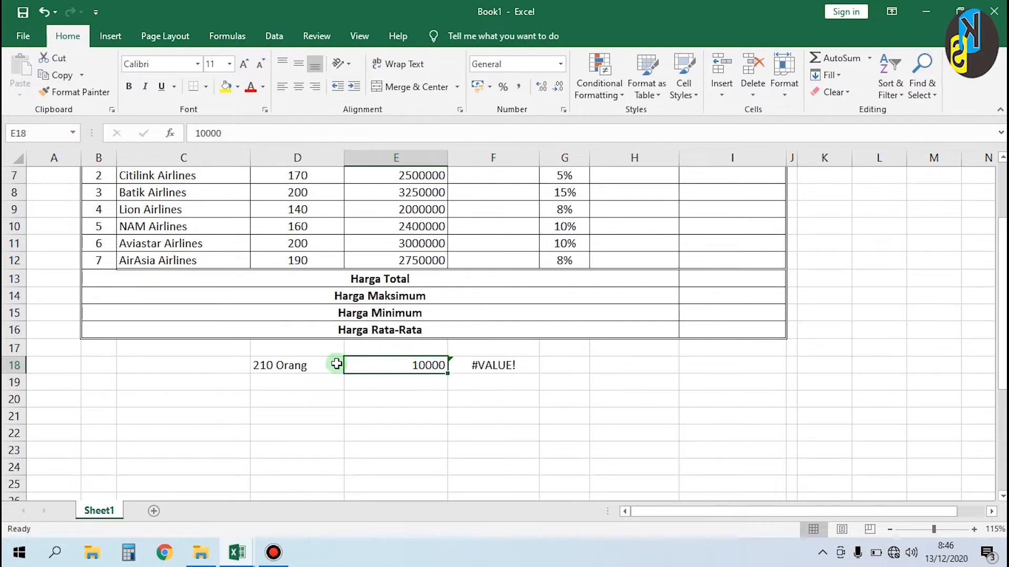
left_click(290, 362)
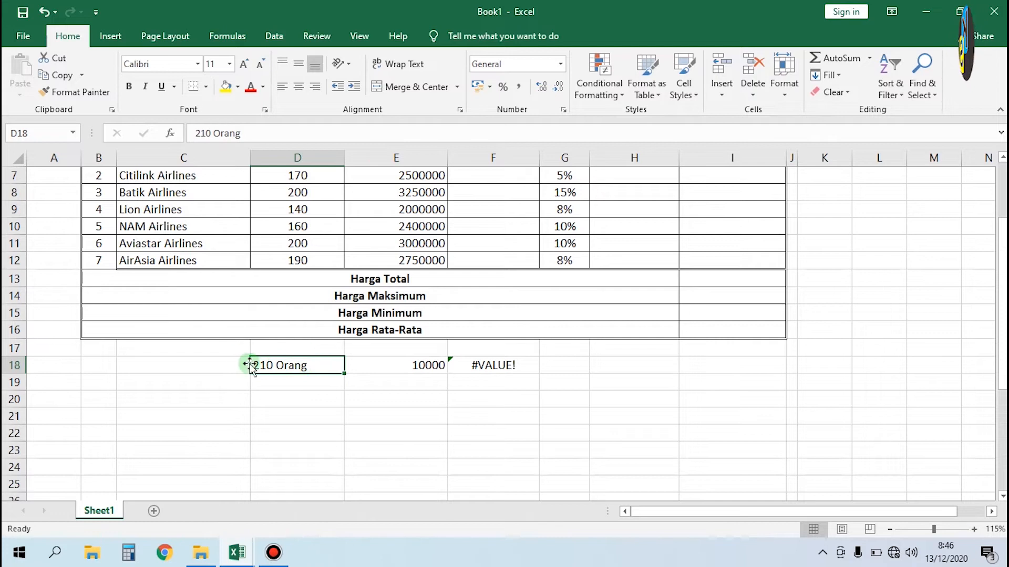
key("Down")
key("Down")
left_click(292, 376)
left_click(264, 363)
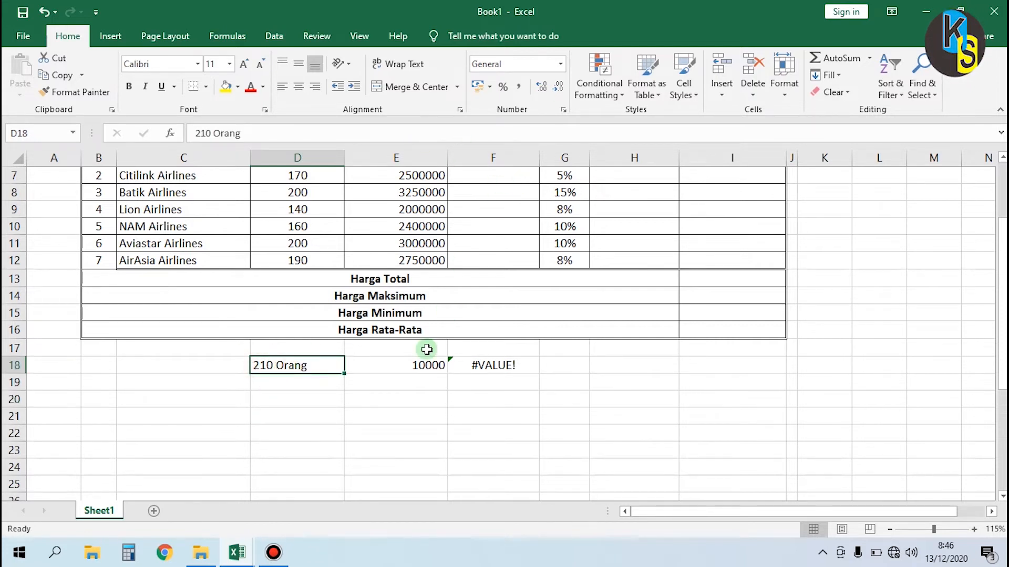
left_click(481, 365)
Replace the 210 Orang text in D18 with the plain number 210 and check the product in F18.
left_click(333, 370)
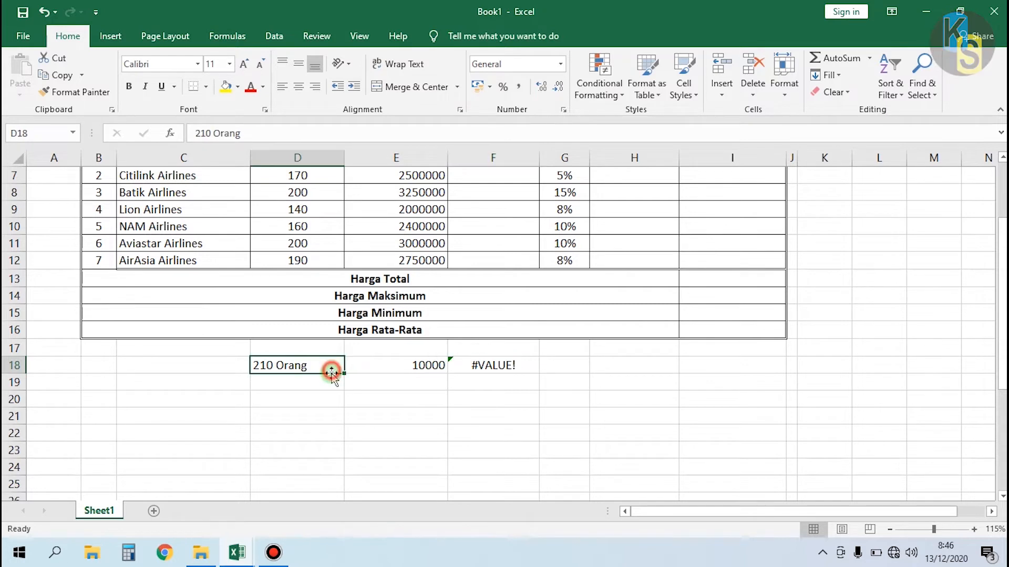
type("21")
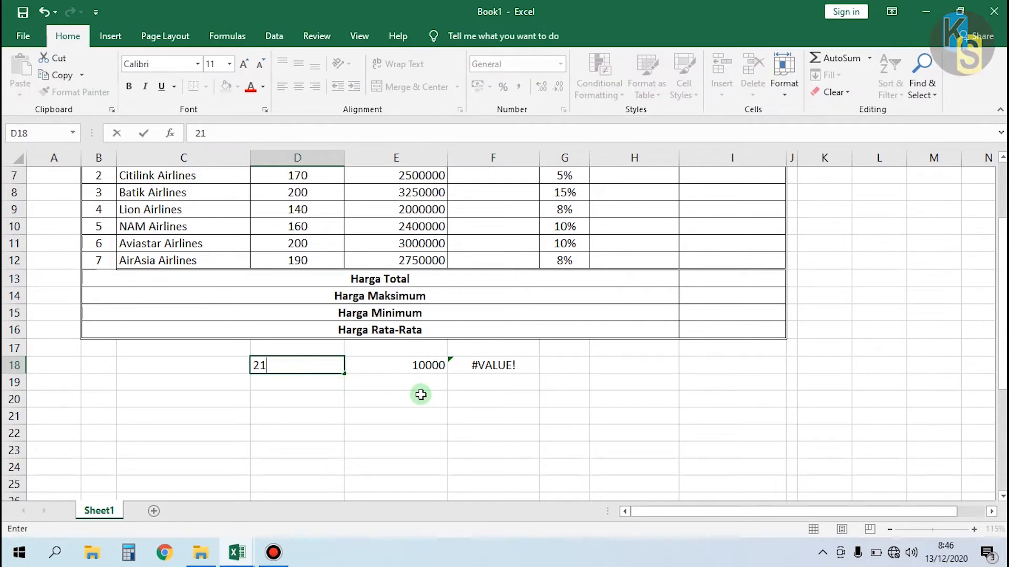
type("0")
key("Return")
left_click(514, 364)
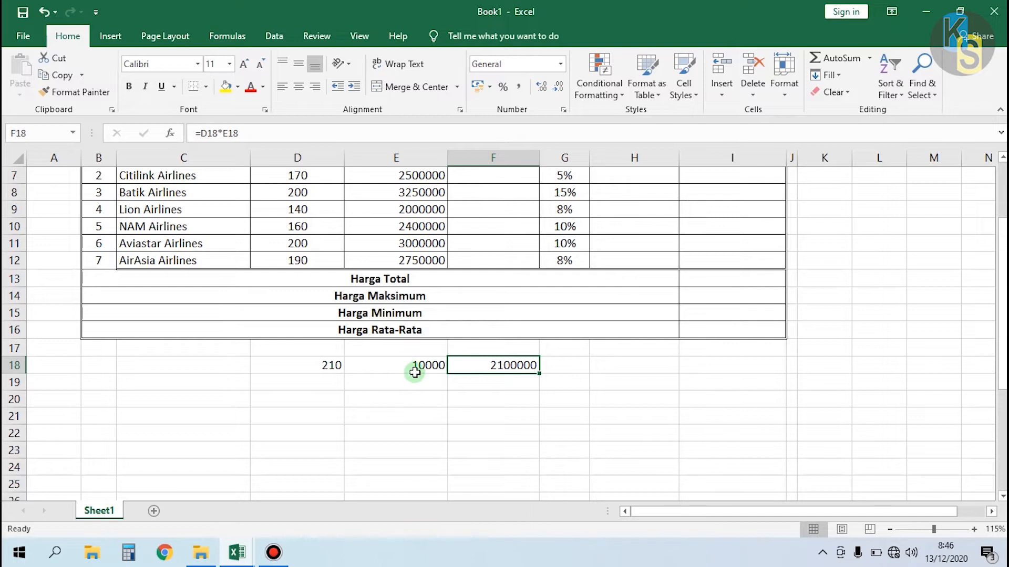
Clear the test entries from D18:F18 below the table.
key("shift+Left")
key("shift+Left")
key("Delete")
Check the stored passenger counts in D6 and D7 and select the JUMLAH PENUMPANG values D6:D12.
scroll(368, 326, "up", 2)
left_click(326, 285)
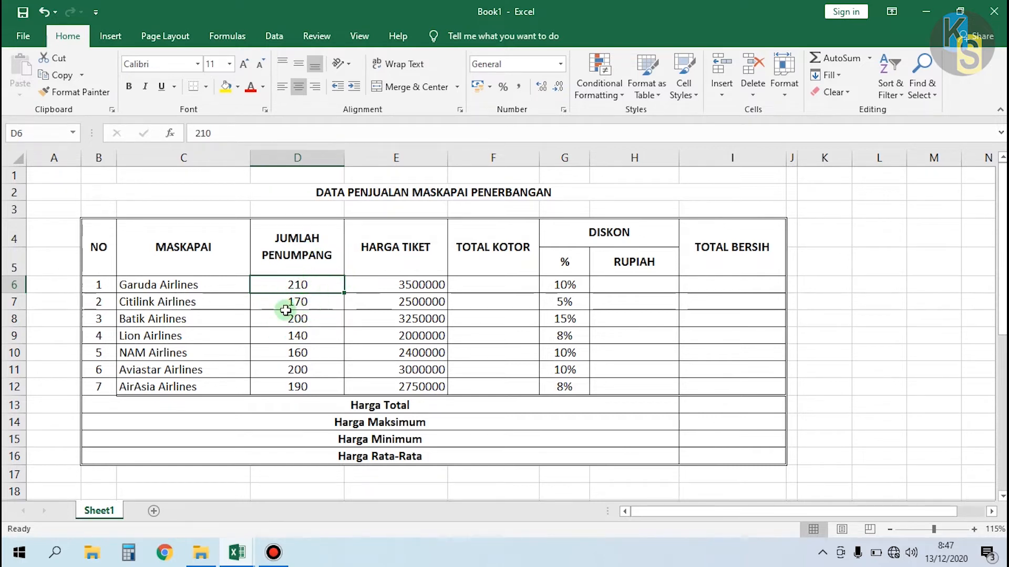
left_click(314, 304)
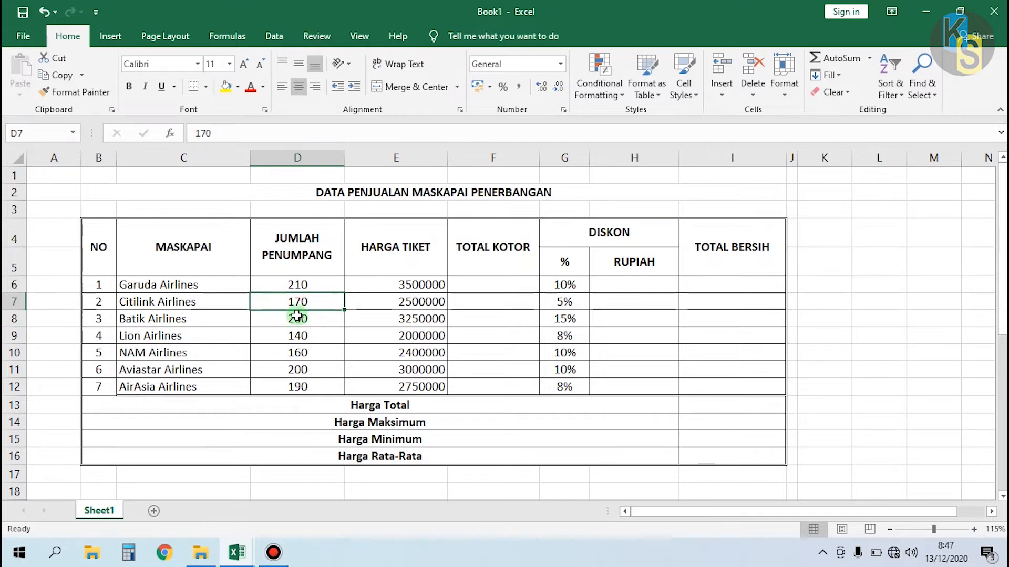
left_click(287, 284)
left_click_drag(293, 298, 308, 385)
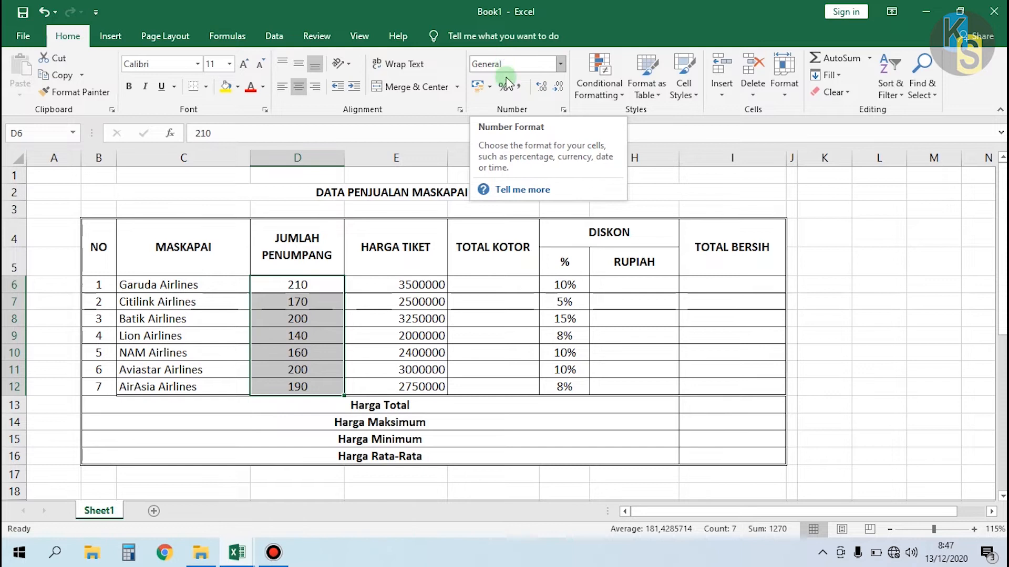
left_click(562, 66)
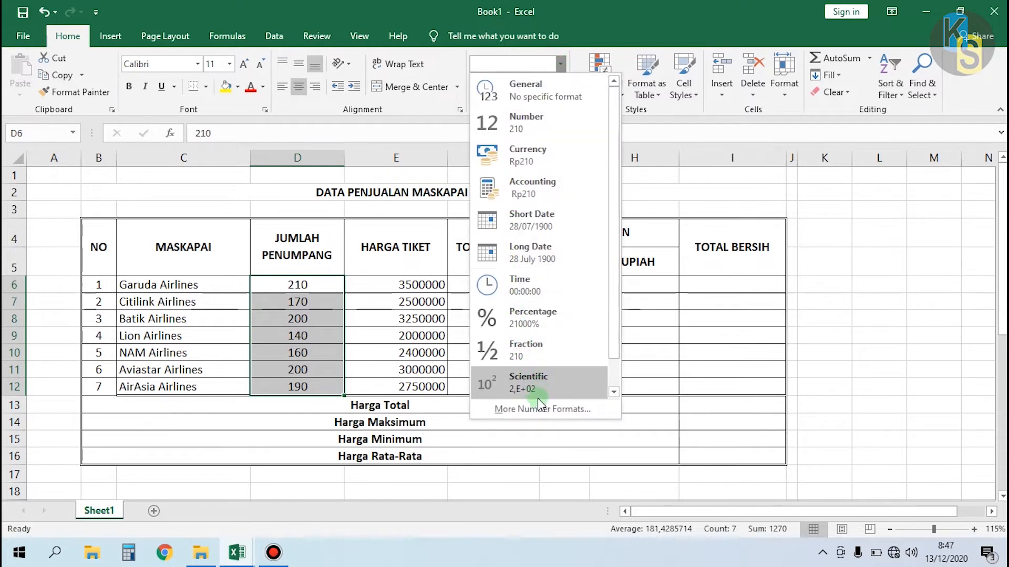
left_click(521, 410)
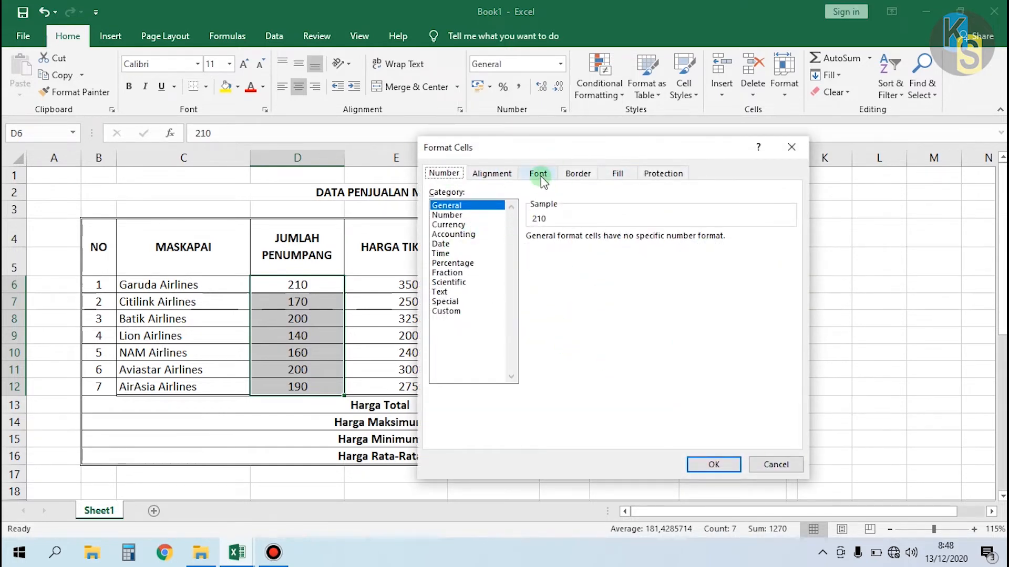
left_click(768, 464)
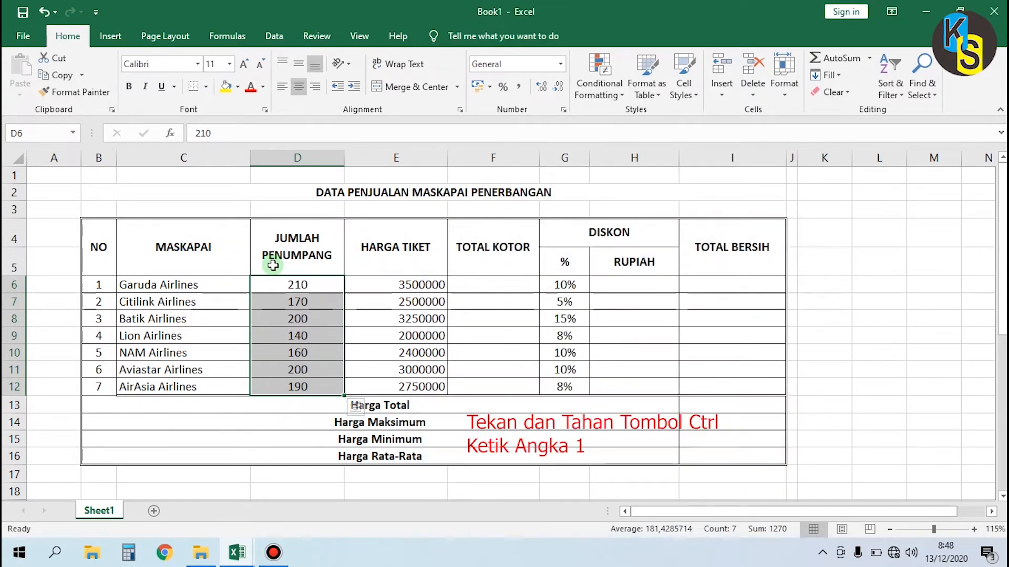
Apply the custom number format #.## "Orang" to the selected passenger counts in D6:D12.
key("ctrl+1")
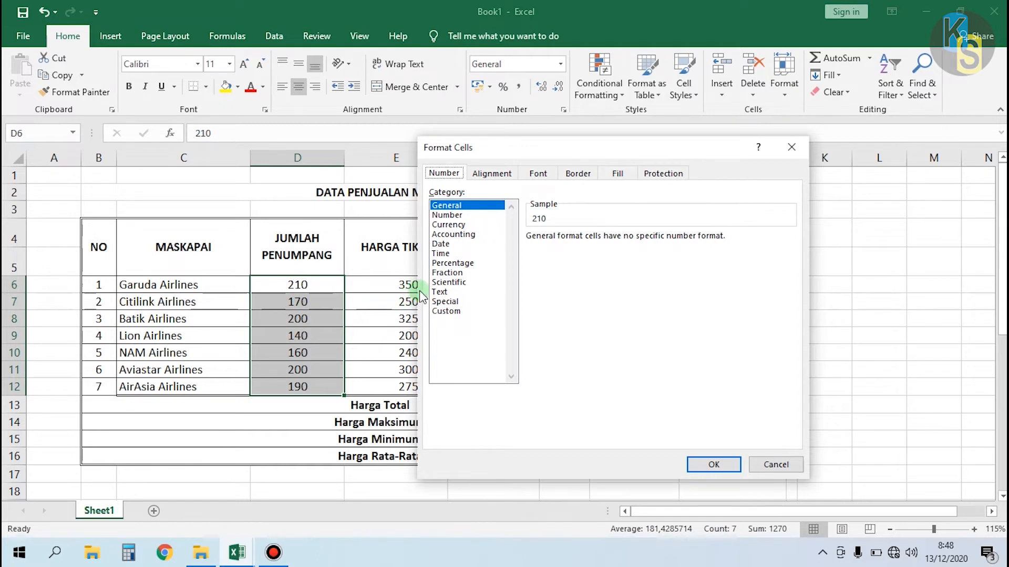
left_click(445, 311)
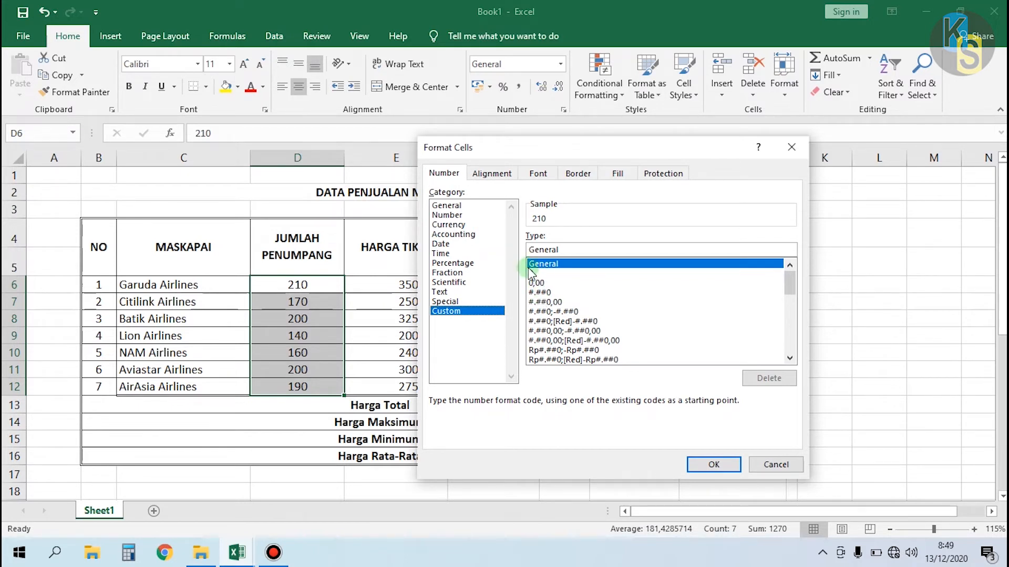
left_click(539, 292)
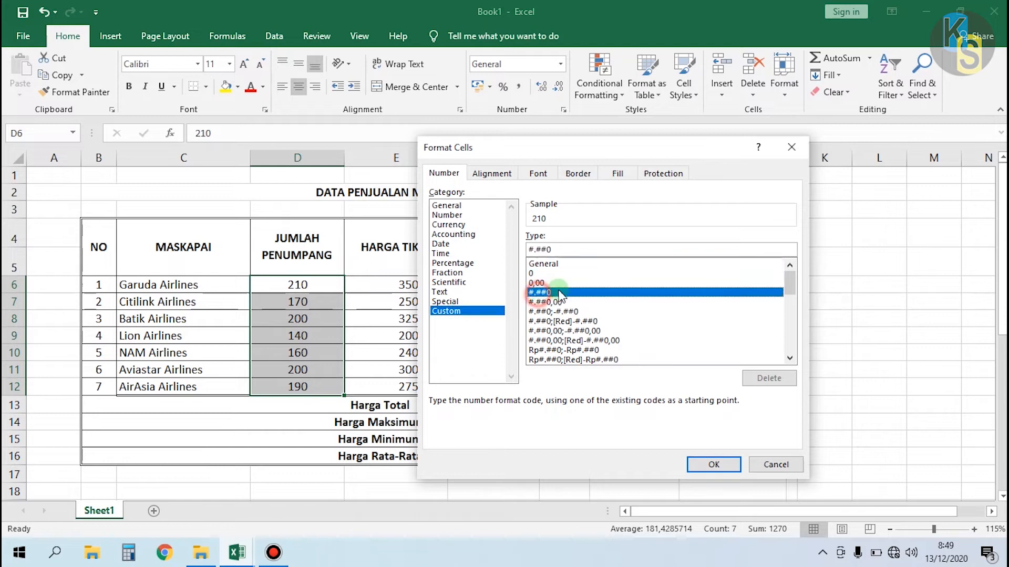
left_click(556, 249)
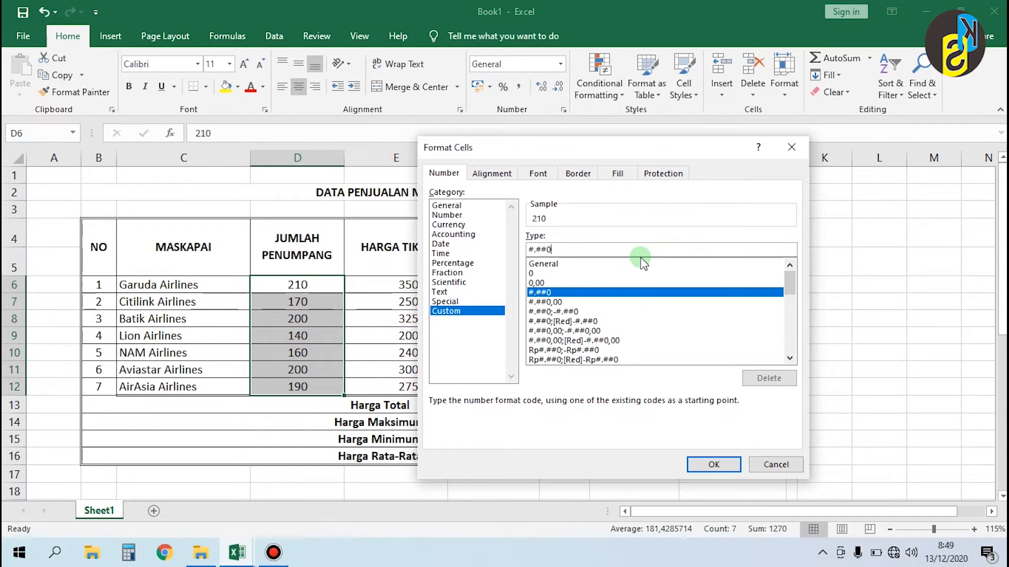
key("BackSpace")
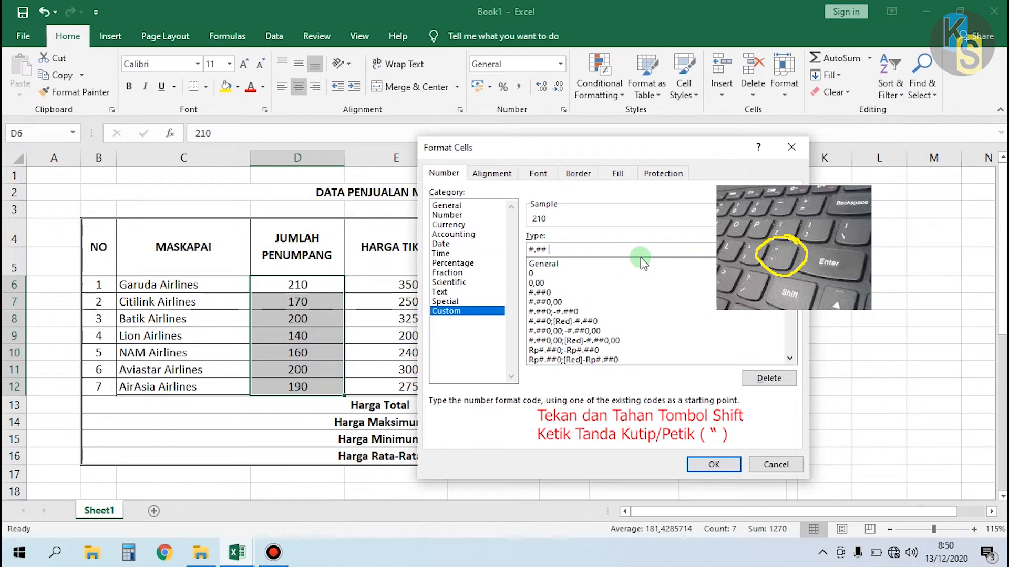
type("\"")
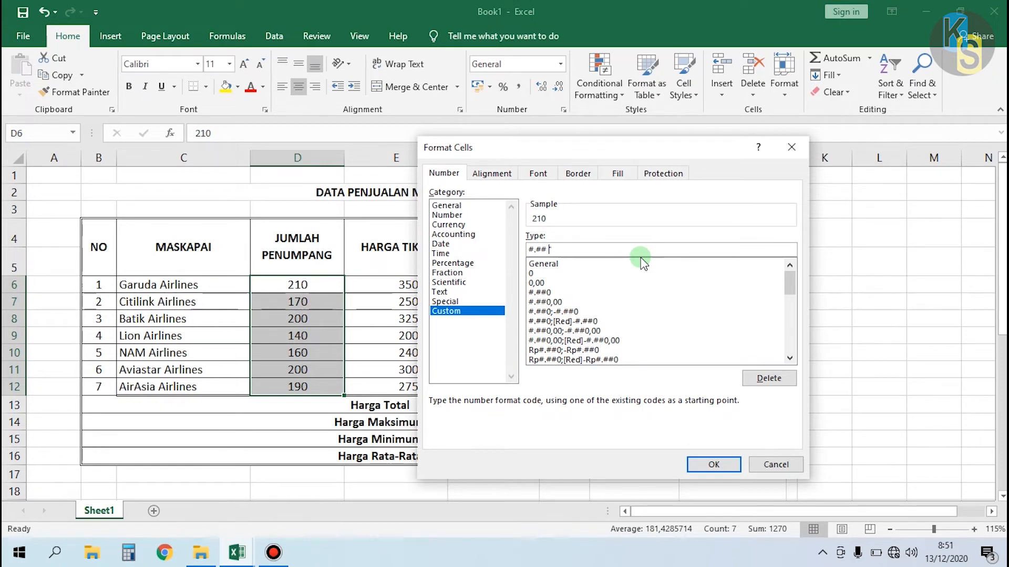
type("0")
left_click(551, 249)
key("BackSpace")
type("\"Orang")
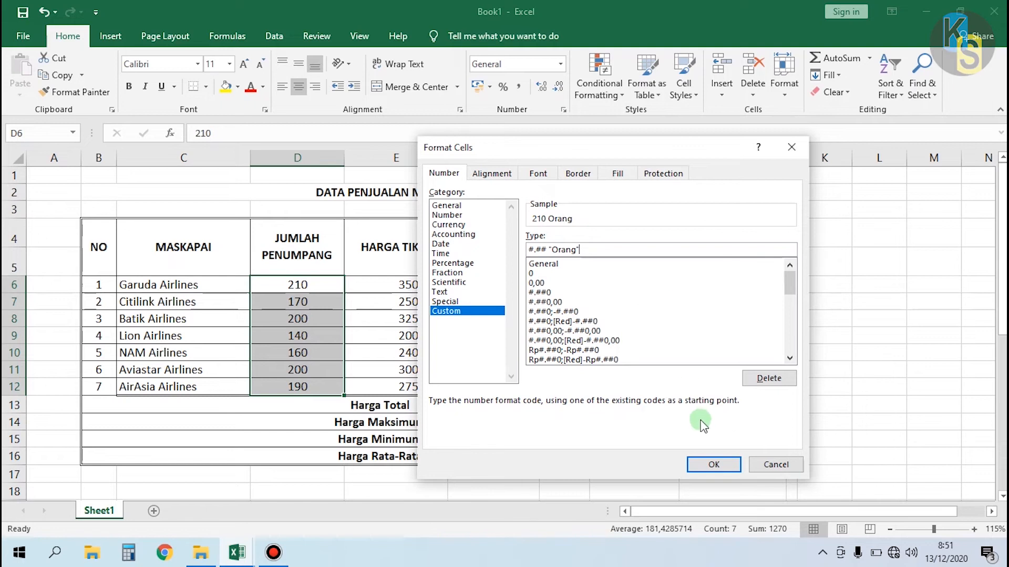
left_click(712, 465)
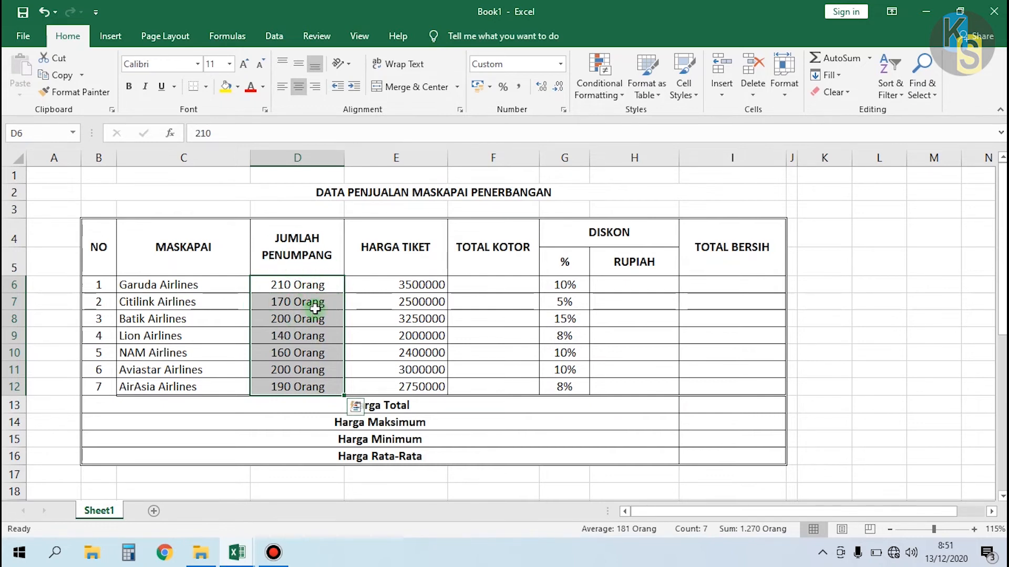
Inspect the stored values behind the formatted JUMLAH PENUMPANG cells, such as D6, D7, D8 and D9.
left_click(304, 300)
left_click(297, 288)
left_click(306, 314)
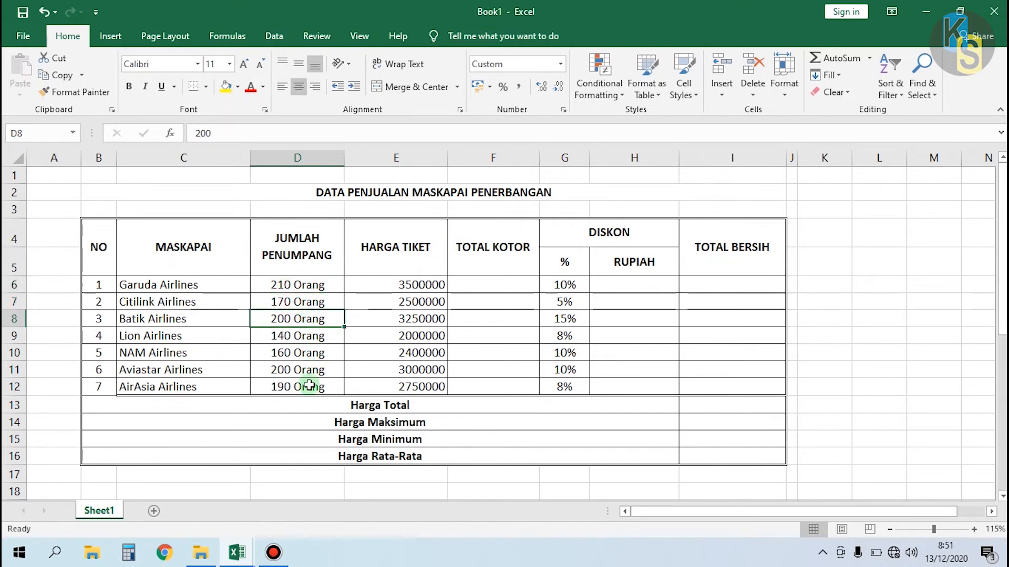
left_click(299, 287)
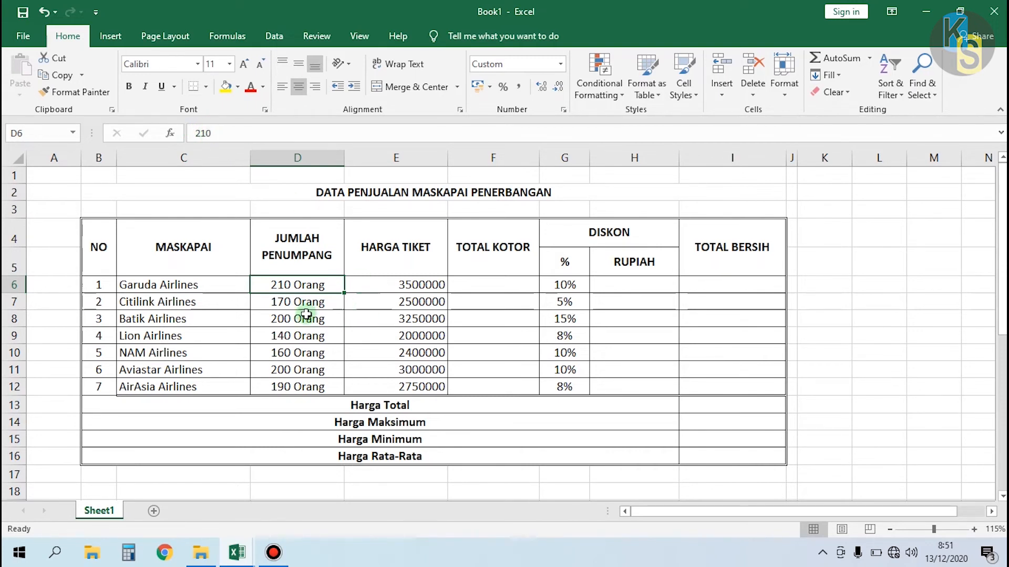
left_click(323, 302)
left_click(315, 336)
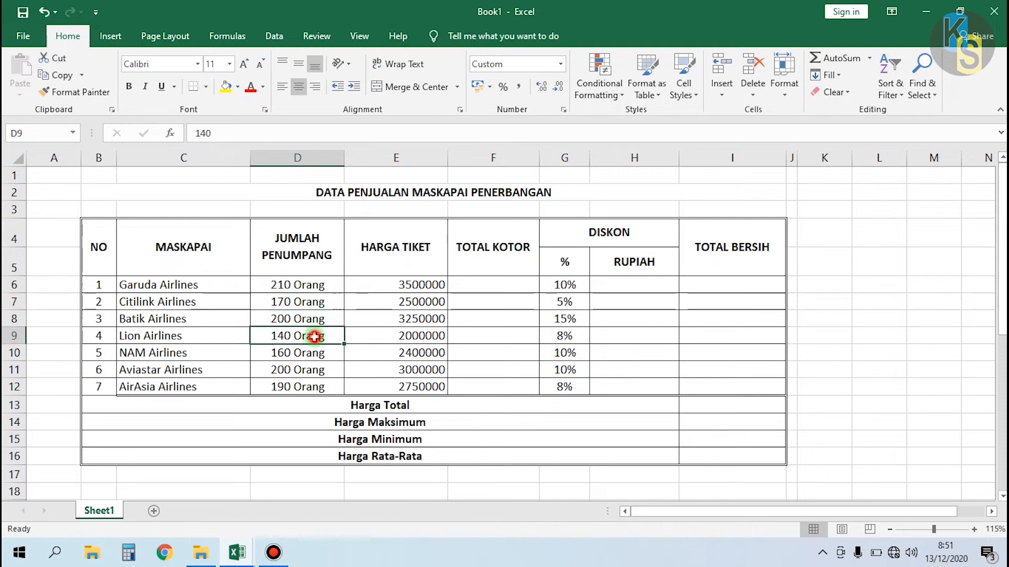
left_click(311, 291)
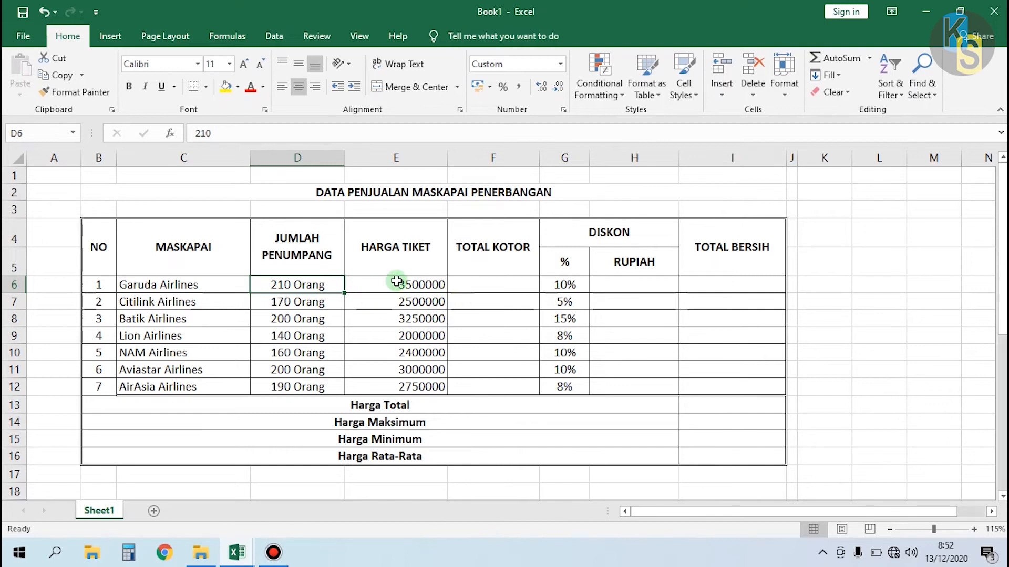
Switch to the Example workbook and examine how the HARGA TIKET prices in E6:E12 are formatted.
scroll(372, 236, "down", 1)
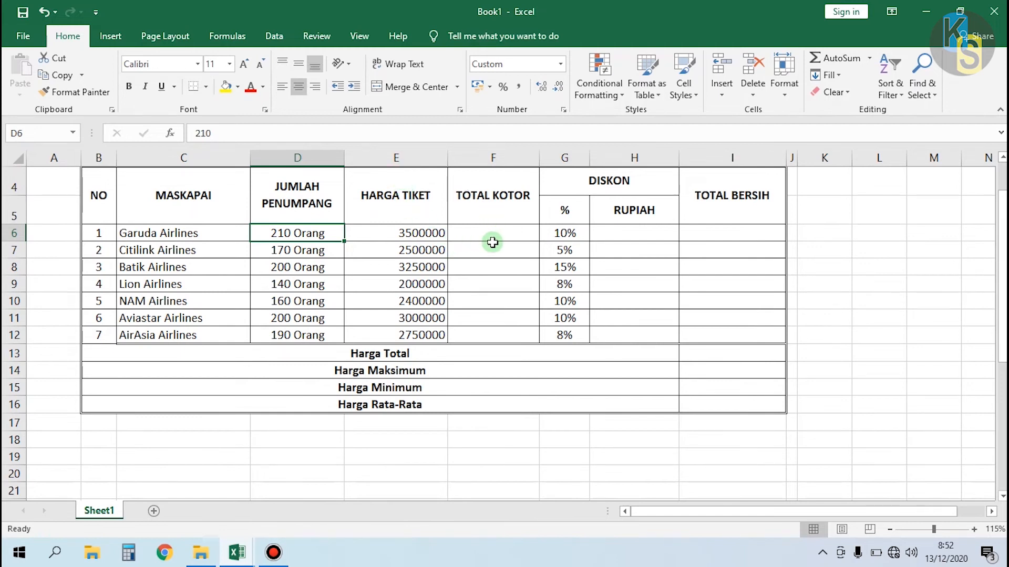
scroll(437, 247, "up", 1)
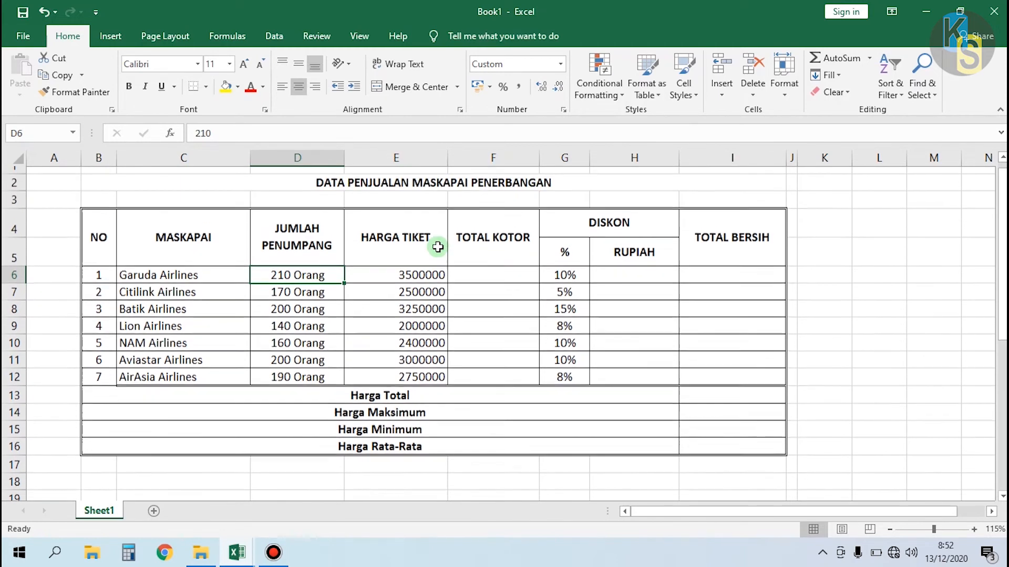
left_click(239, 552)
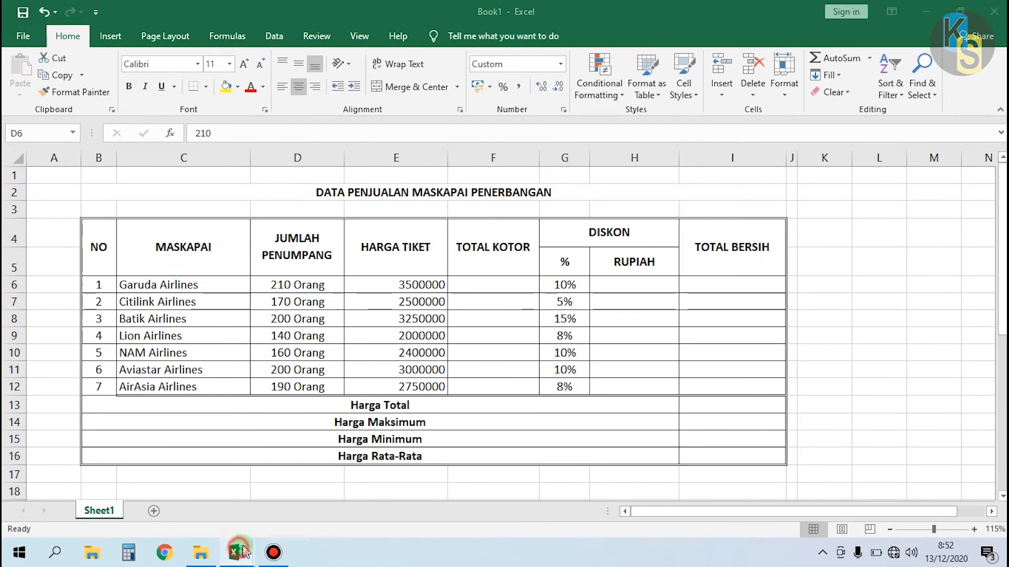
left_click(403, 286)
left_click_drag(403, 286, 387, 387)
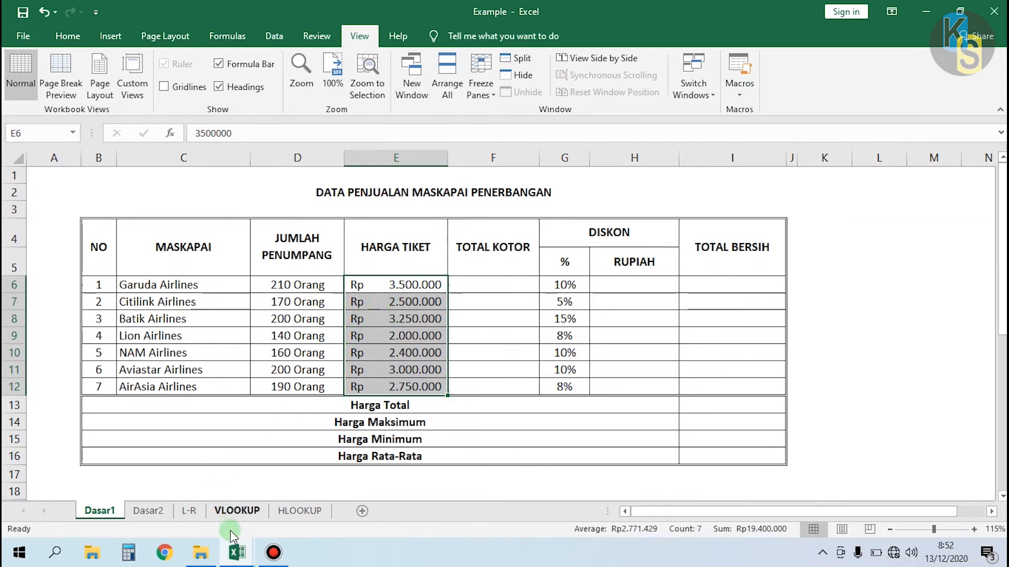
Switch to the Book1 workbook and select the HARGA TIKET prices in E6:E12.
left_click(236, 553)
left_click(317, 474)
left_click(360, 318)
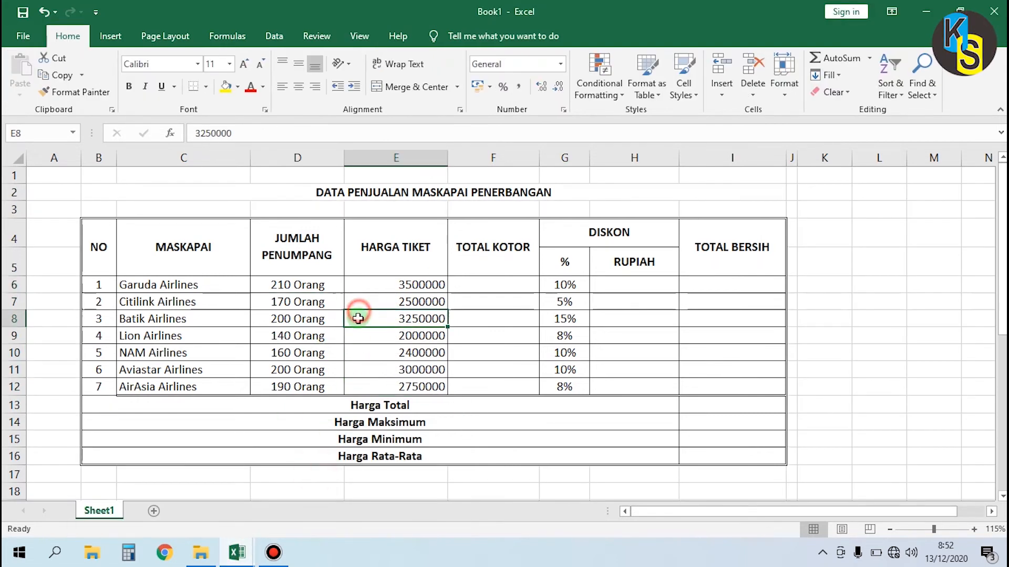
left_click_drag(396, 284, 396, 384)
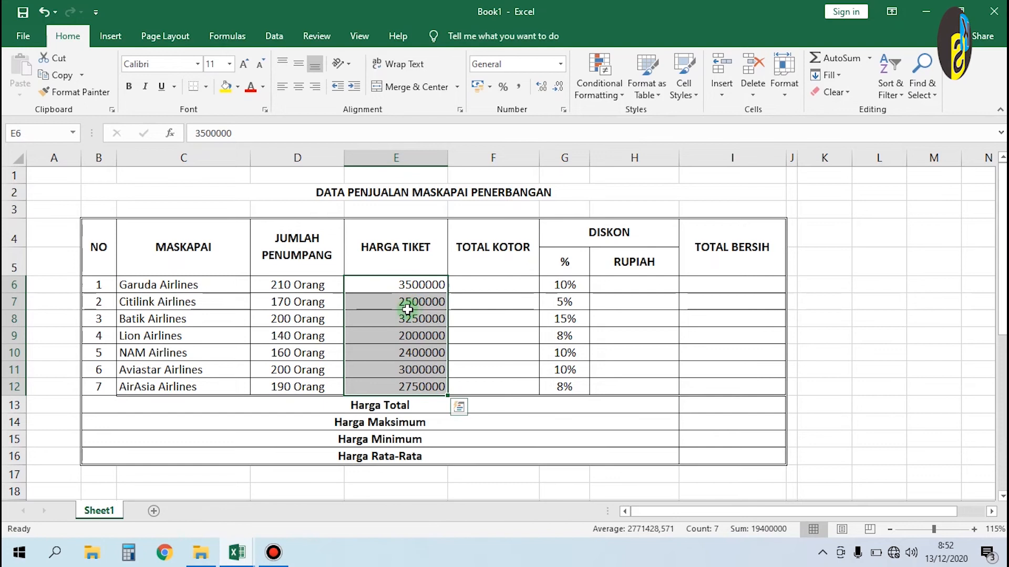
left_click(561, 66)
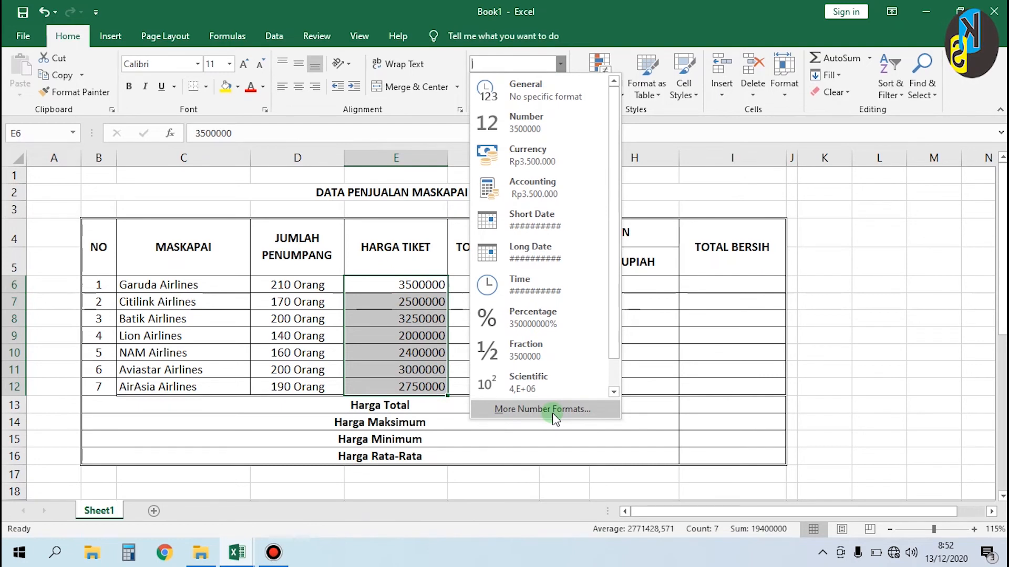
left_click(552, 413)
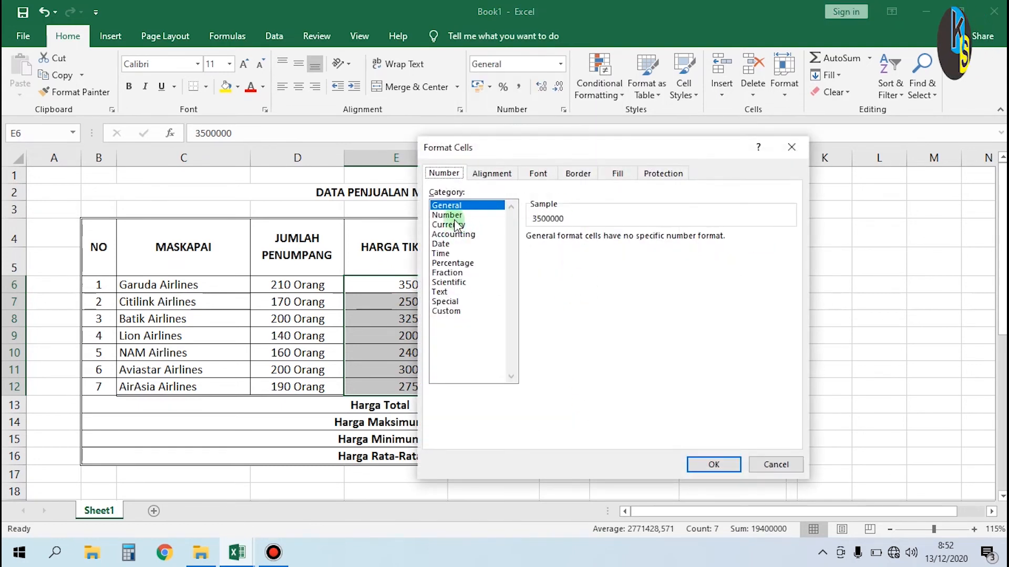
left_click_drag(548, 148, 628, 156)
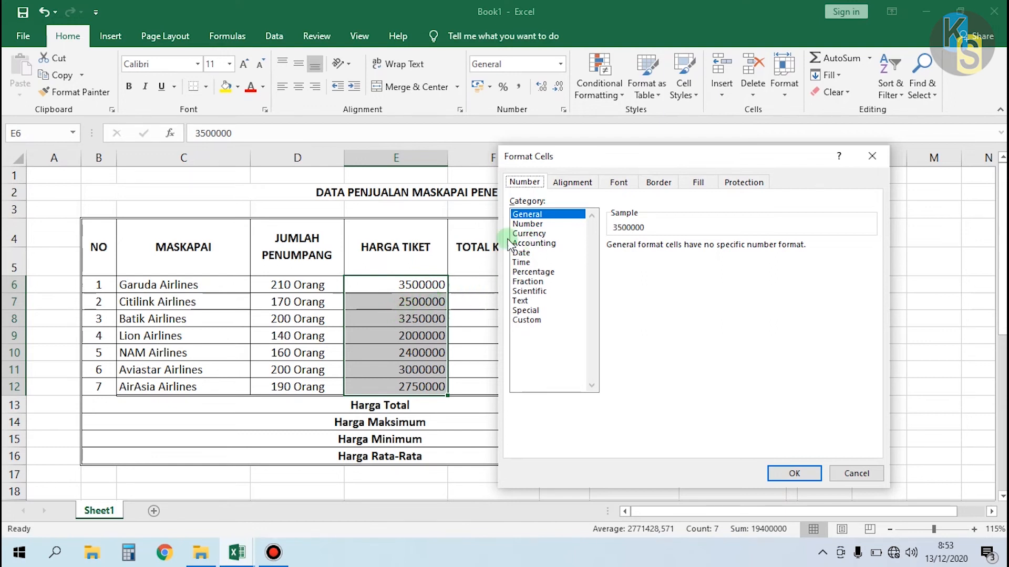
left_click(531, 235)
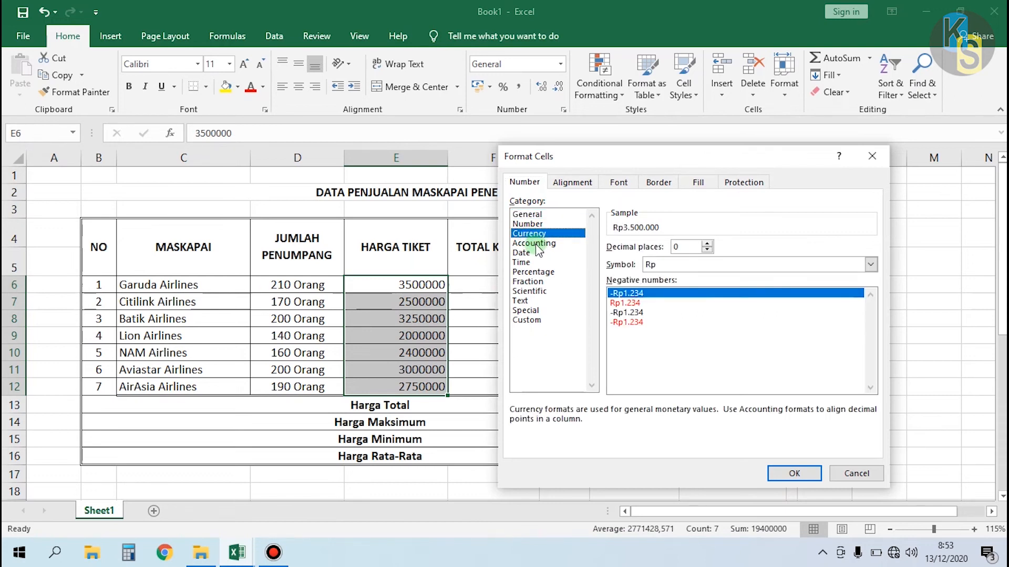
left_click(516, 242)
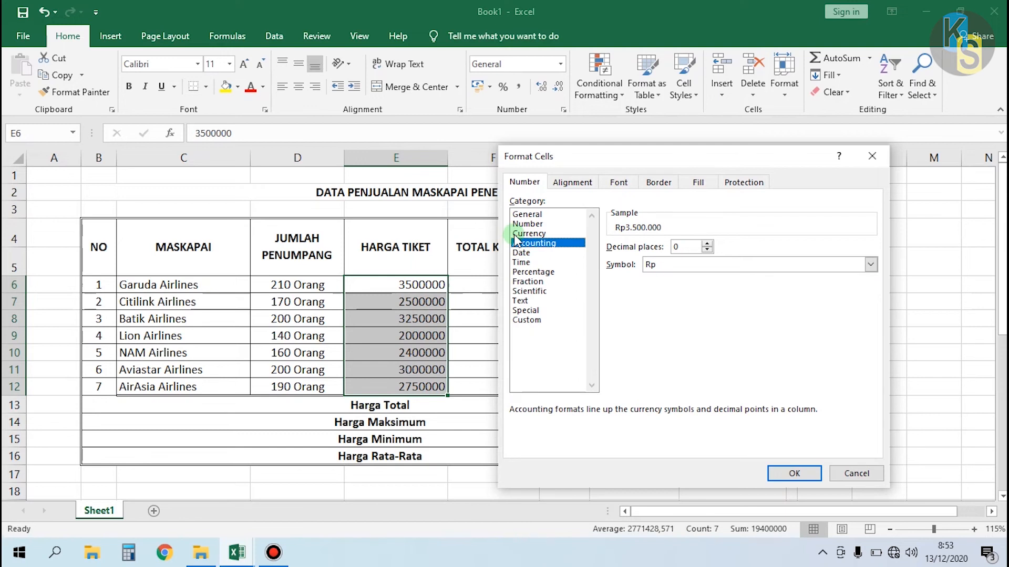
left_click(238, 552)
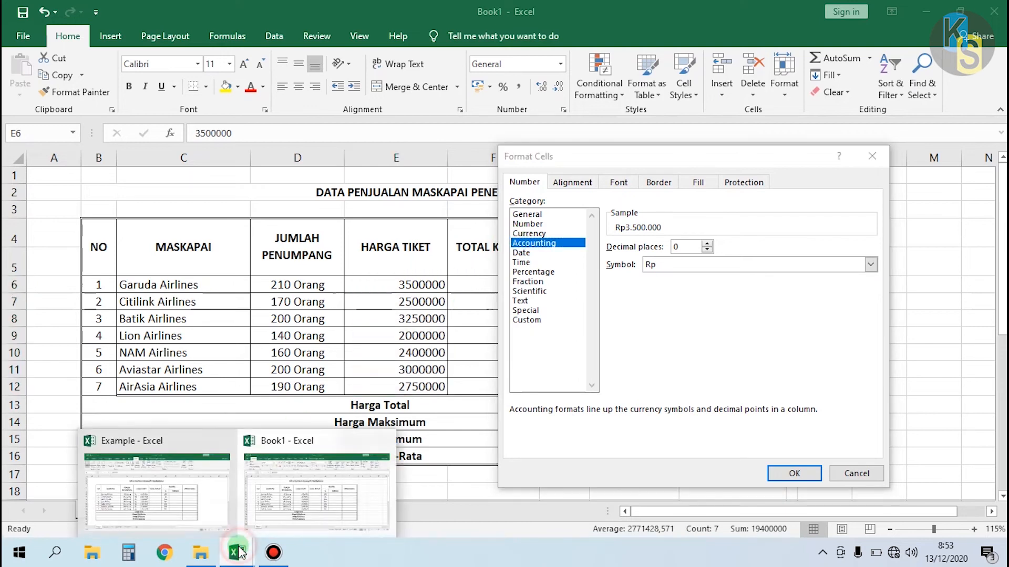
left_click(142, 436)
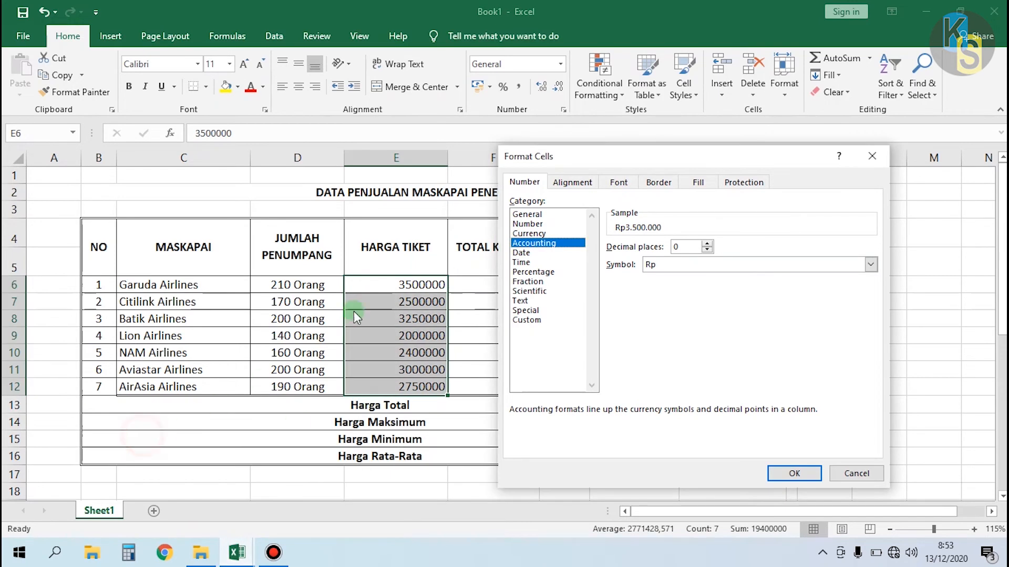
left_click(865, 475)
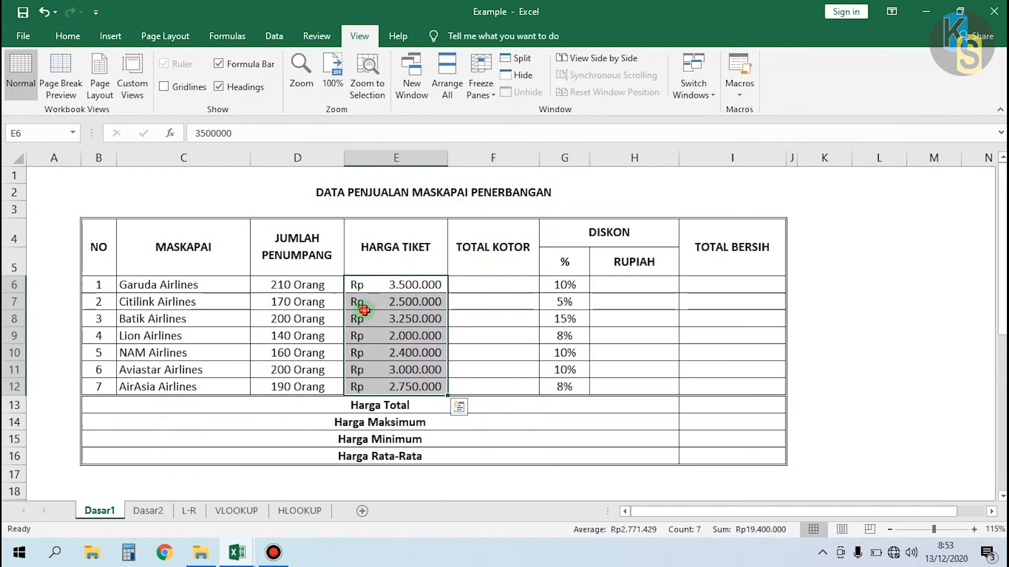
Check the formatted price in E8 of the Example workbook and return to Book1.
left_click(381, 317)
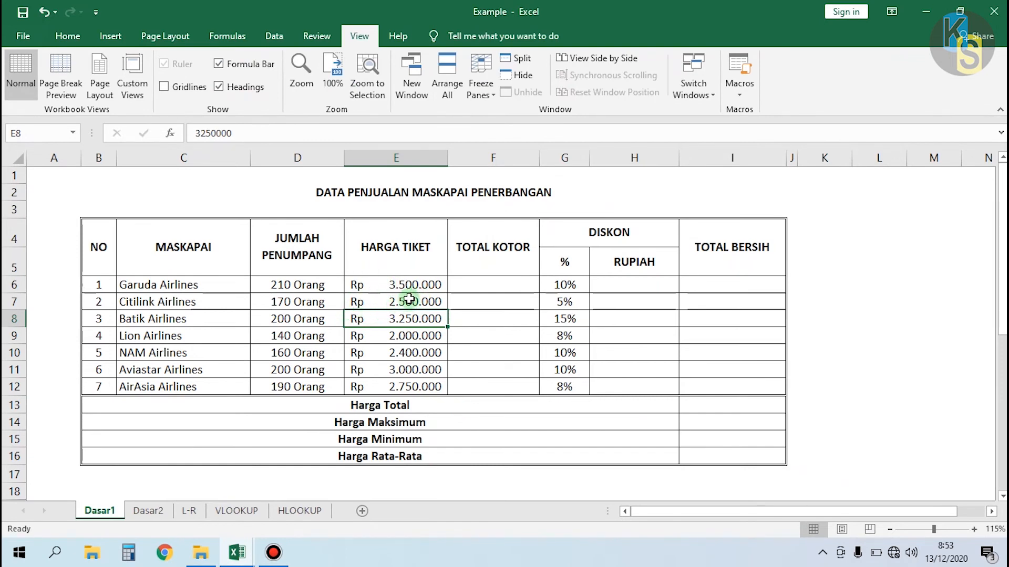
left_click(237, 558)
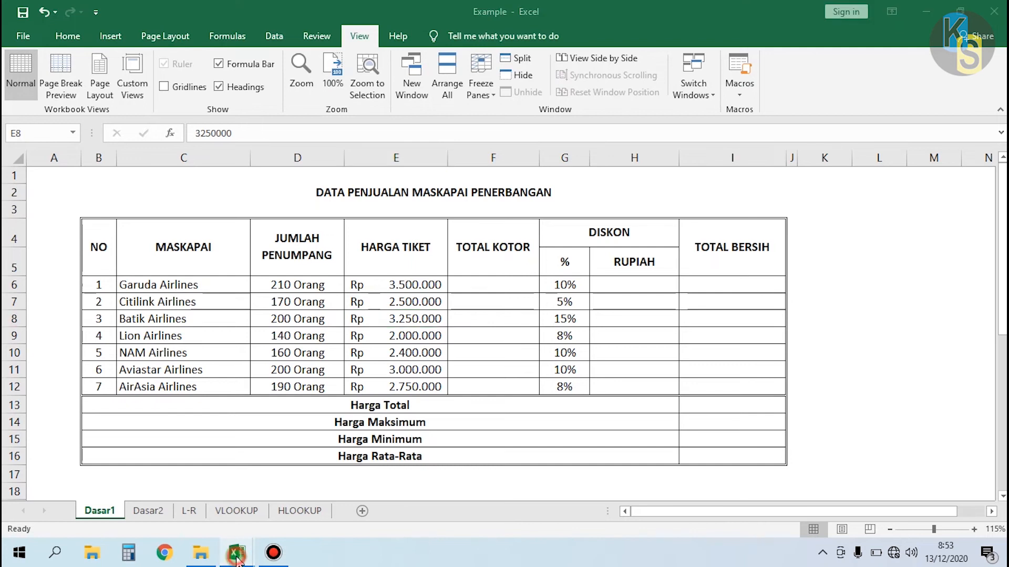
left_click(297, 479)
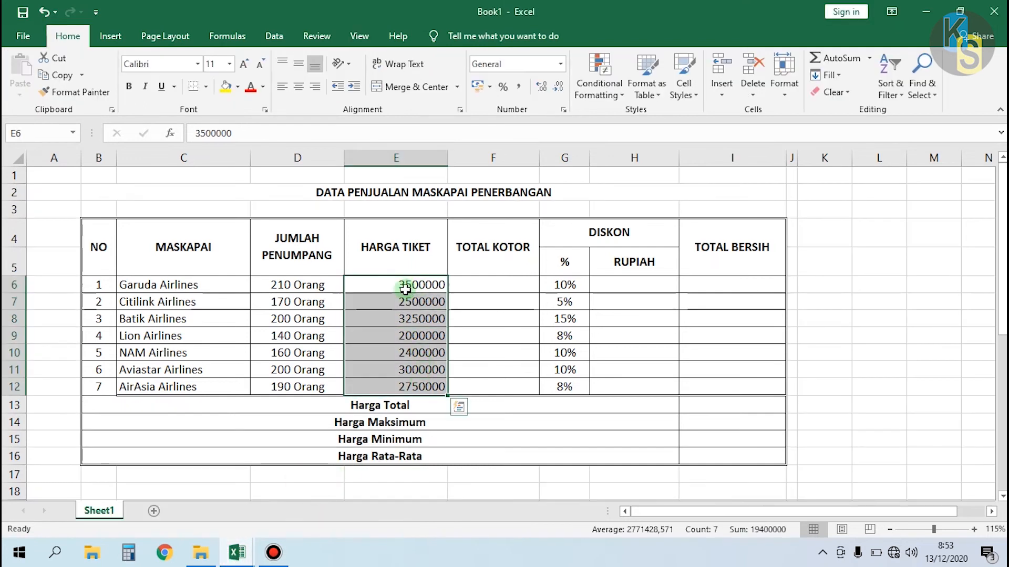
Compare the Currency and Accounting number format options for the selected ticket prices in E6:E12.
key("ctrl+1")
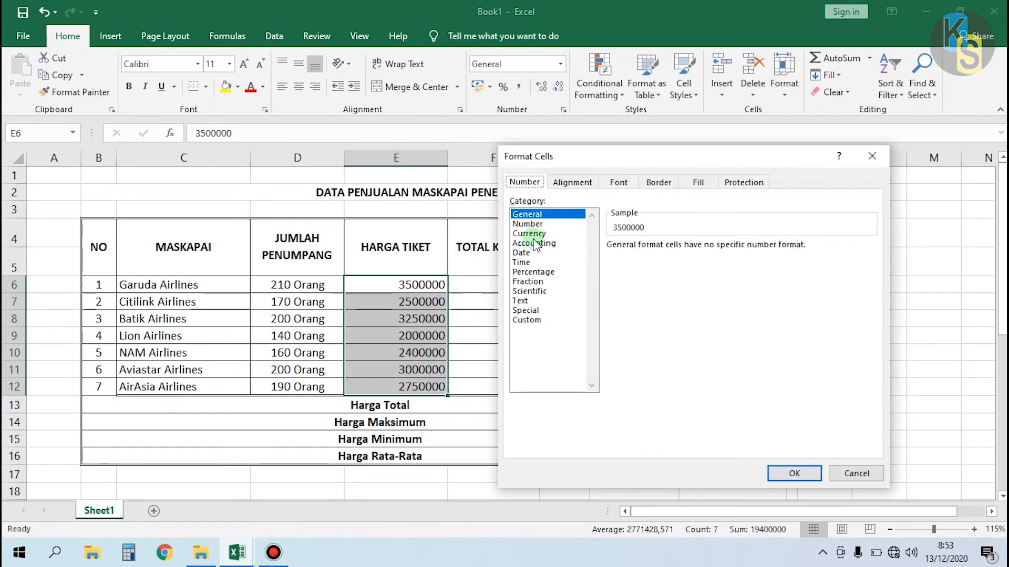
left_click(536, 243)
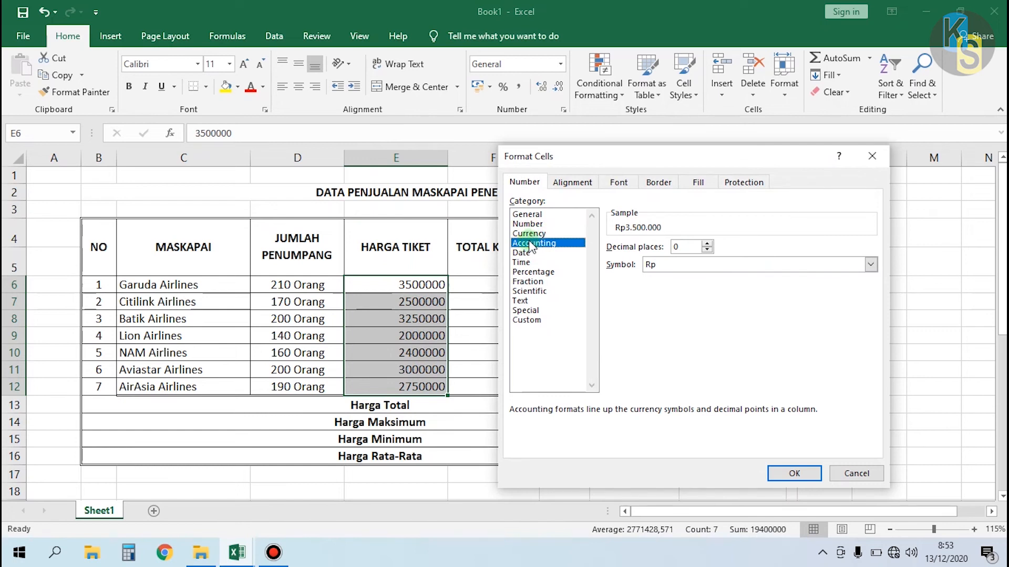
left_click(535, 234)
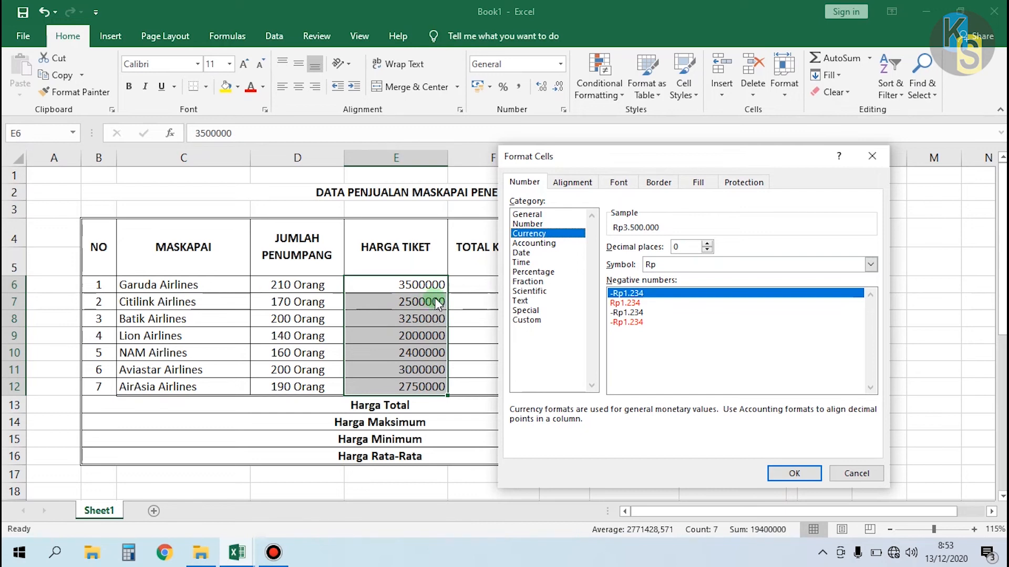
left_click(540, 243)
left_click(535, 234)
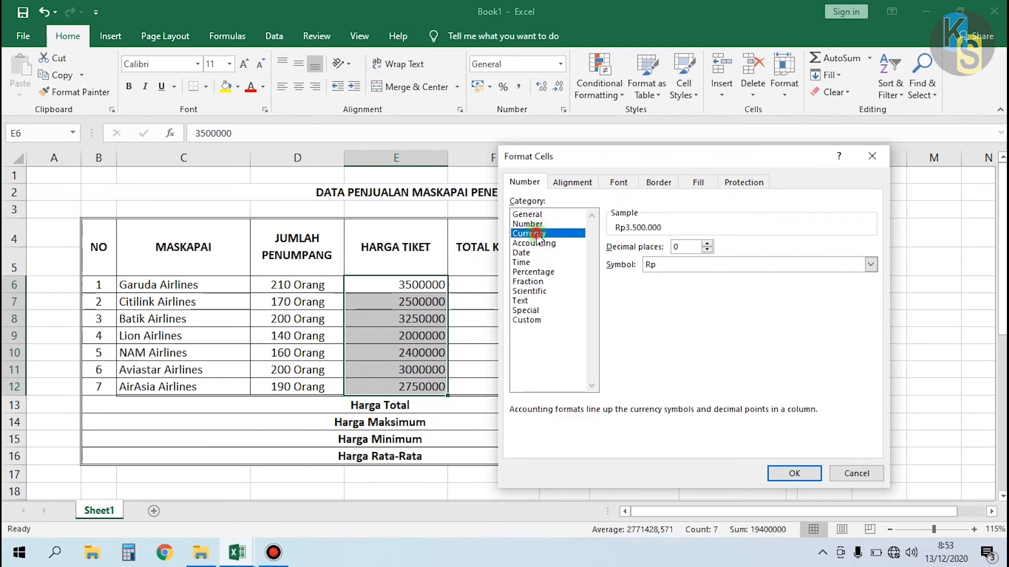
Apply the Currency format with the Rp symbol to the HARGA TIKET prices in E6:E12.
left_click(674, 266)
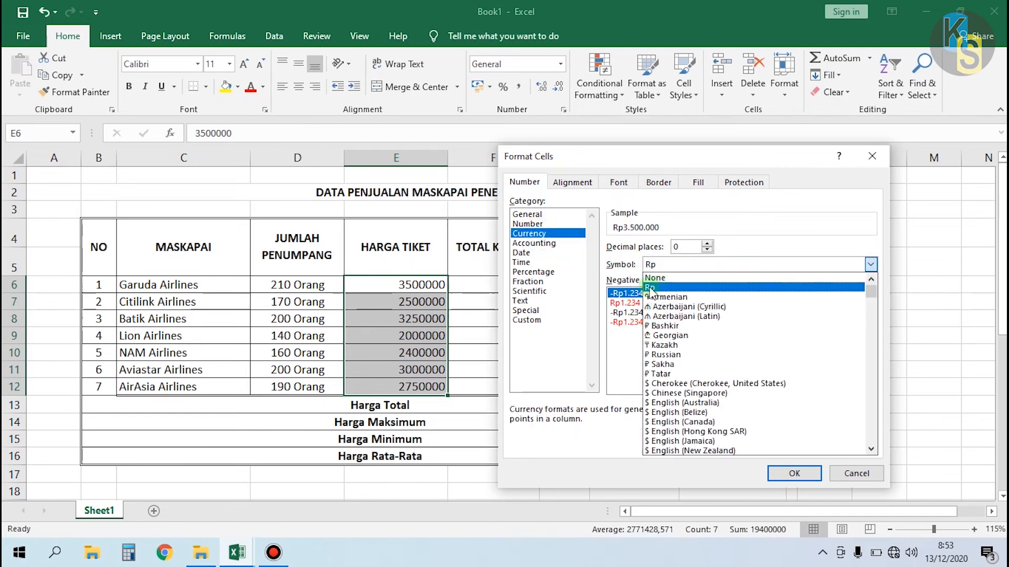
scroll(689, 339, "down", 10)
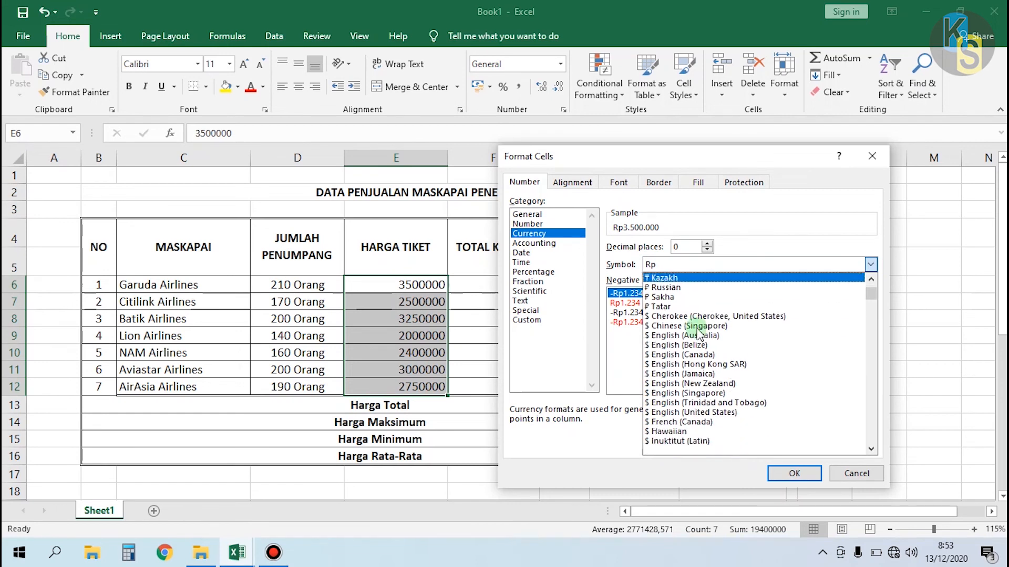
scroll(688, 338, "down", 12)
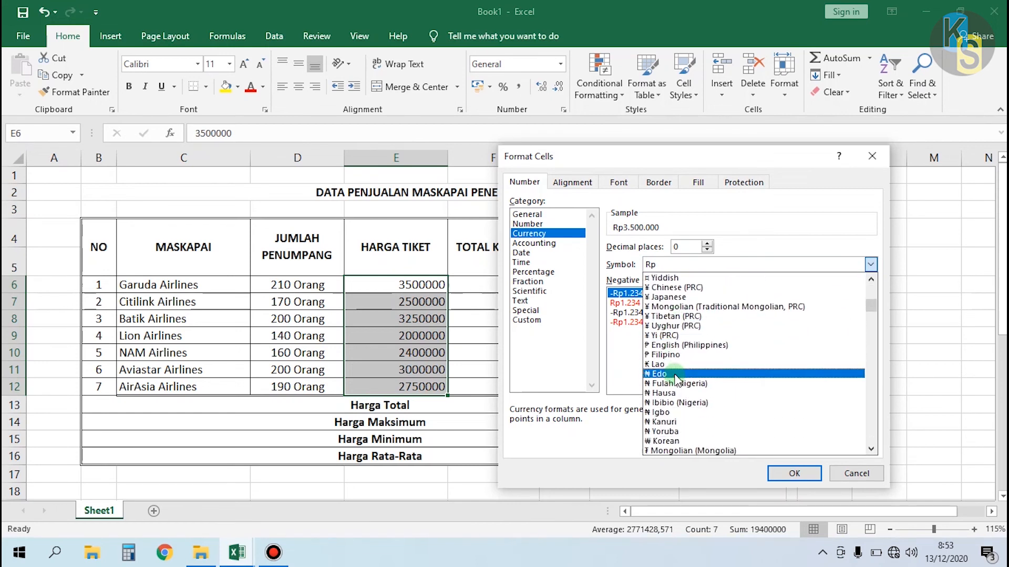
scroll(675, 375, "down", 15)
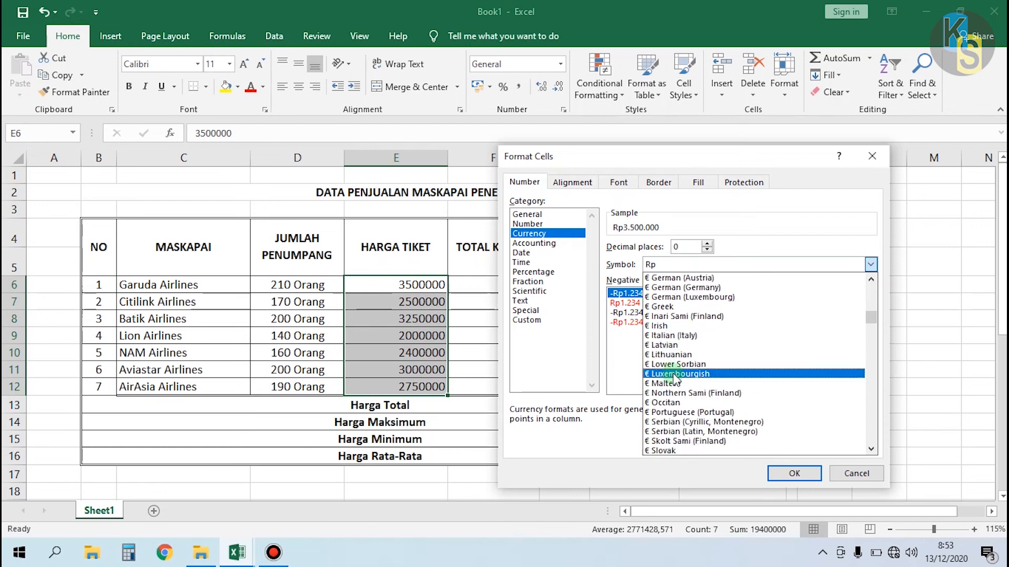
scroll(686, 395, "down", 15)
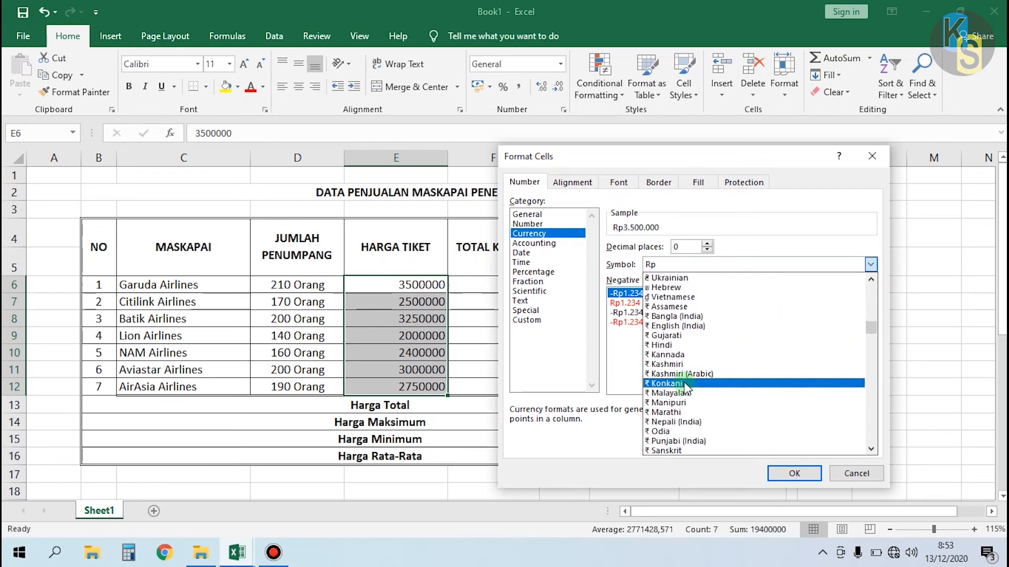
scroll(676, 381, "down", 14)
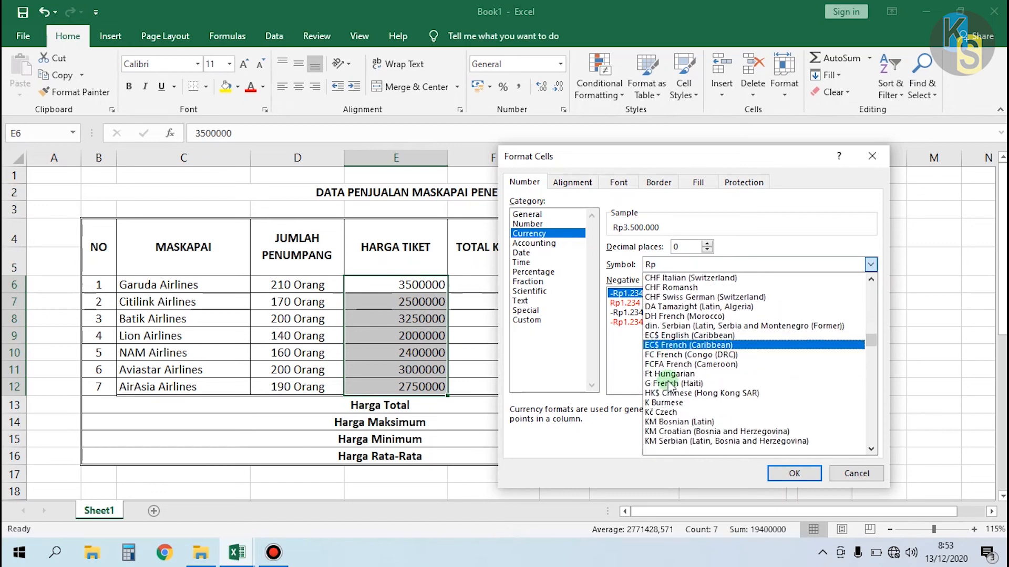
scroll(688, 391, "down", 15)
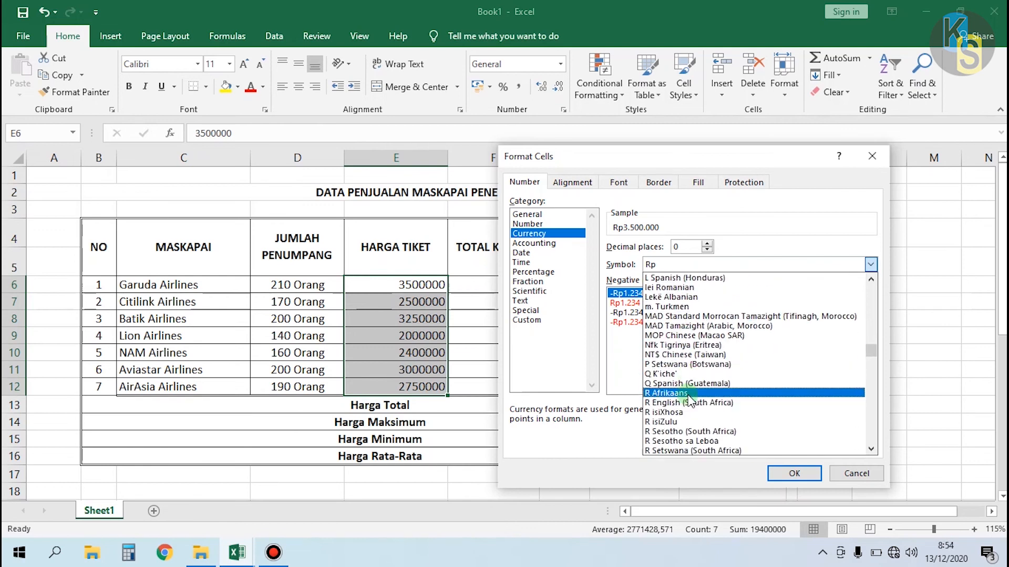
scroll(686, 392, "down", 5)
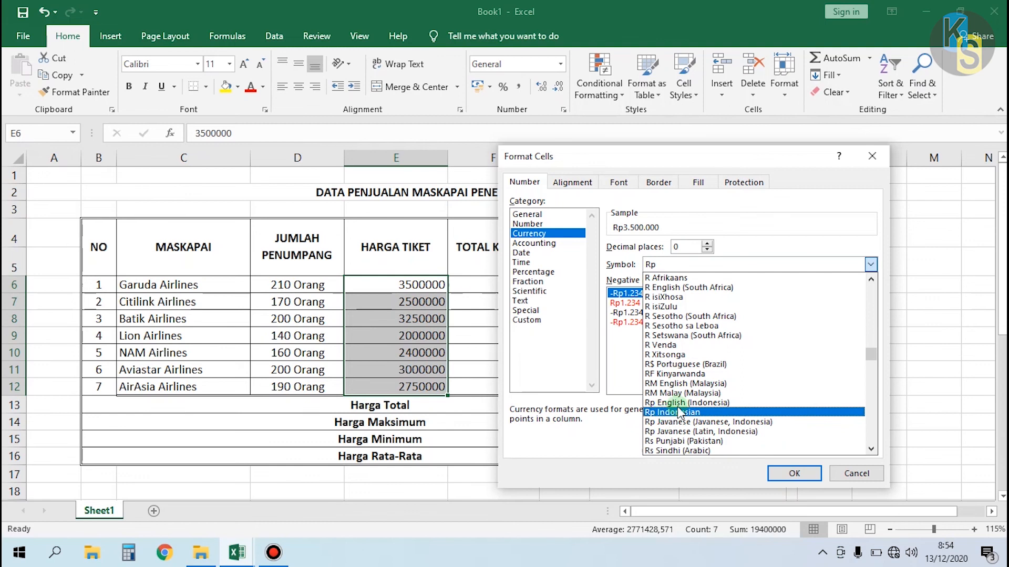
left_click_drag(868, 360, 883, 268)
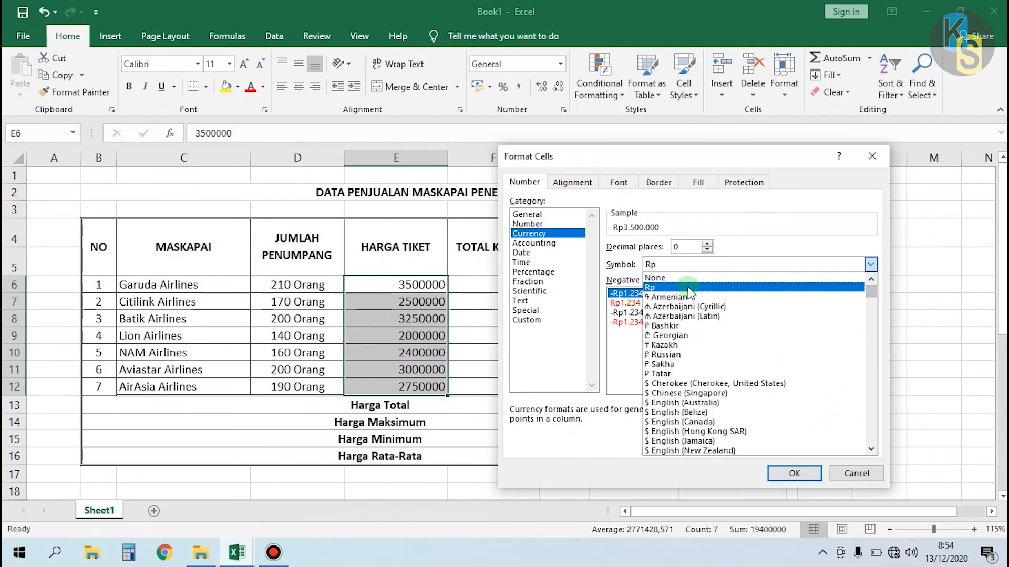
left_click(654, 287)
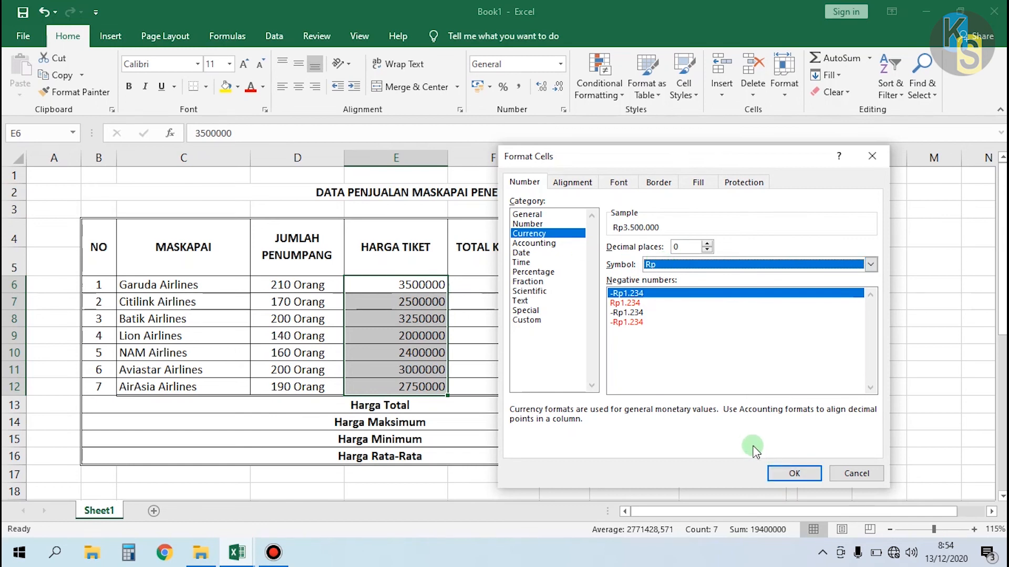
left_click(793, 474)
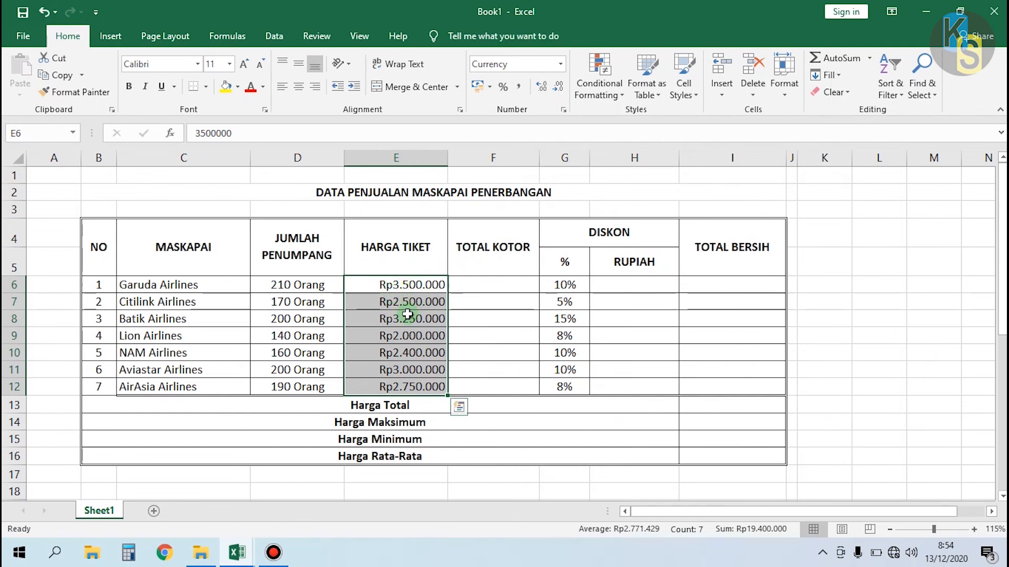
Change the HARGA TIKET prices in E6:E12 to the Accounting format with the Rp symbol and deselect the range.
key("ctrl+1")
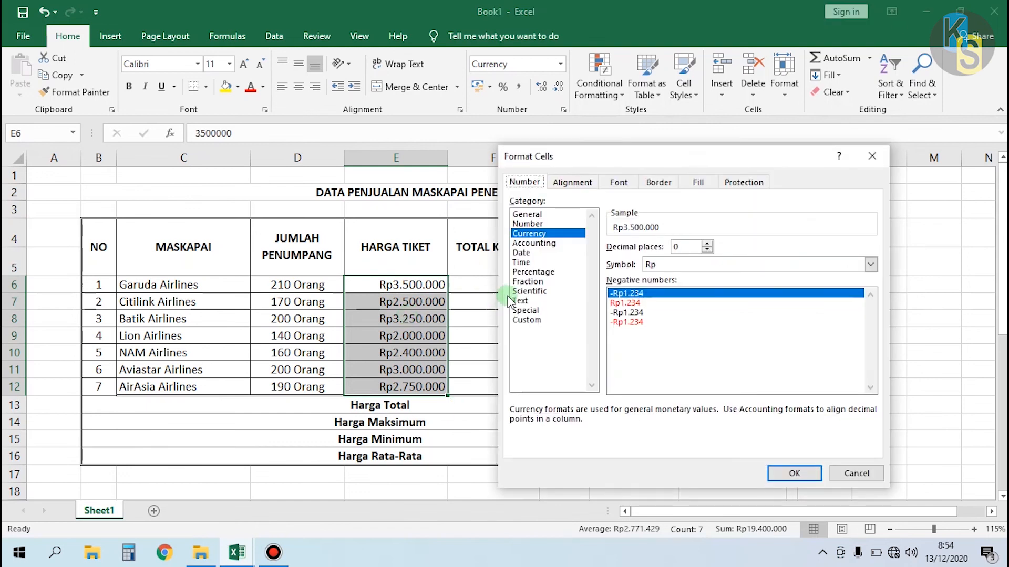
left_click(534, 244)
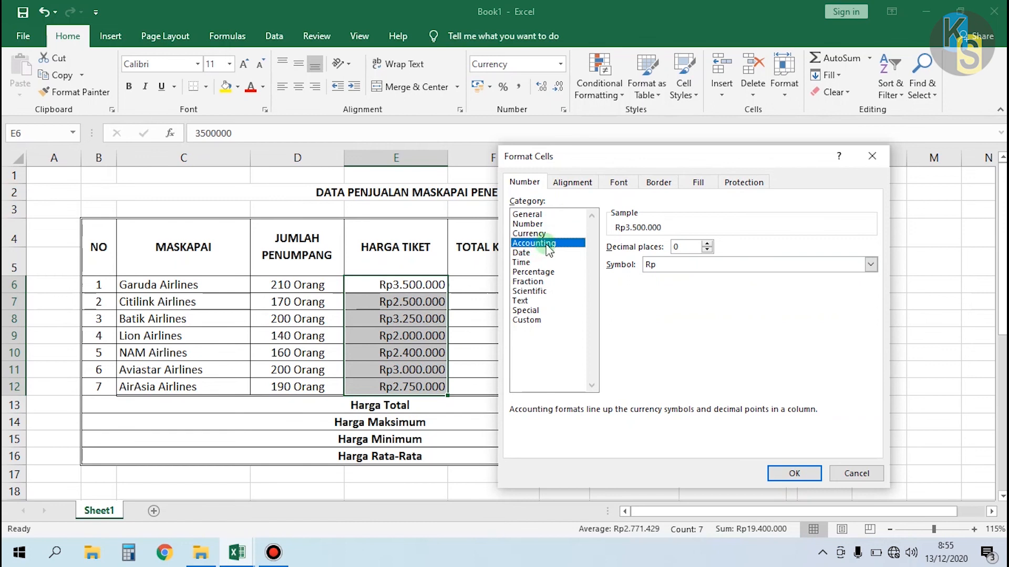
left_click(662, 264)
left_click(670, 282)
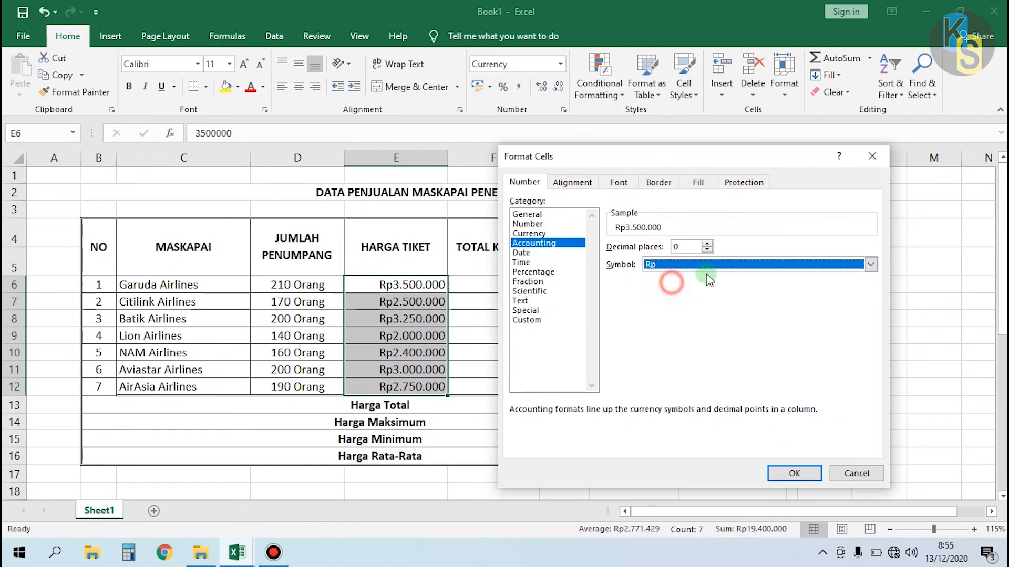
left_click(795, 475)
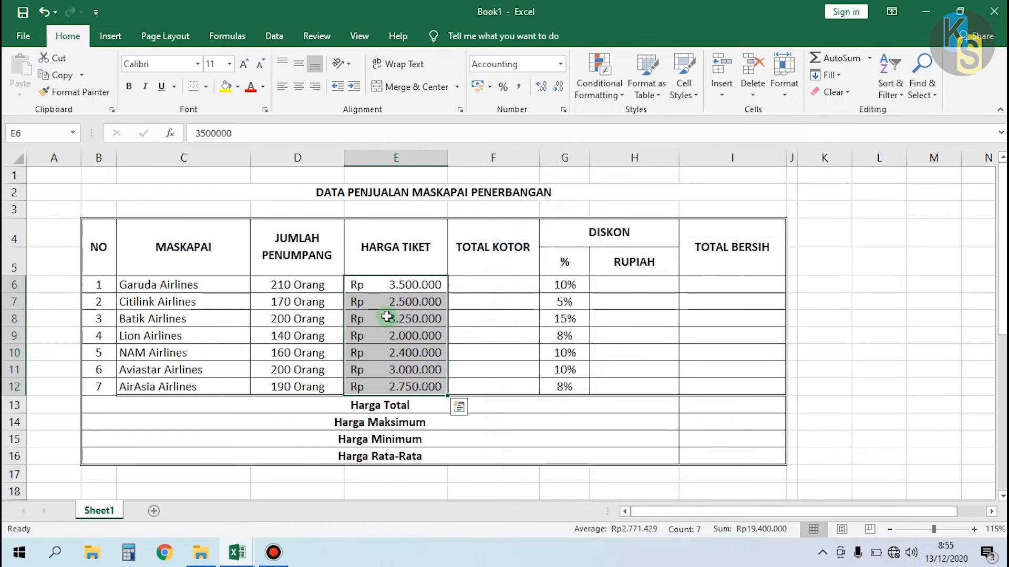
left_click(425, 311)
left_click(452, 286)
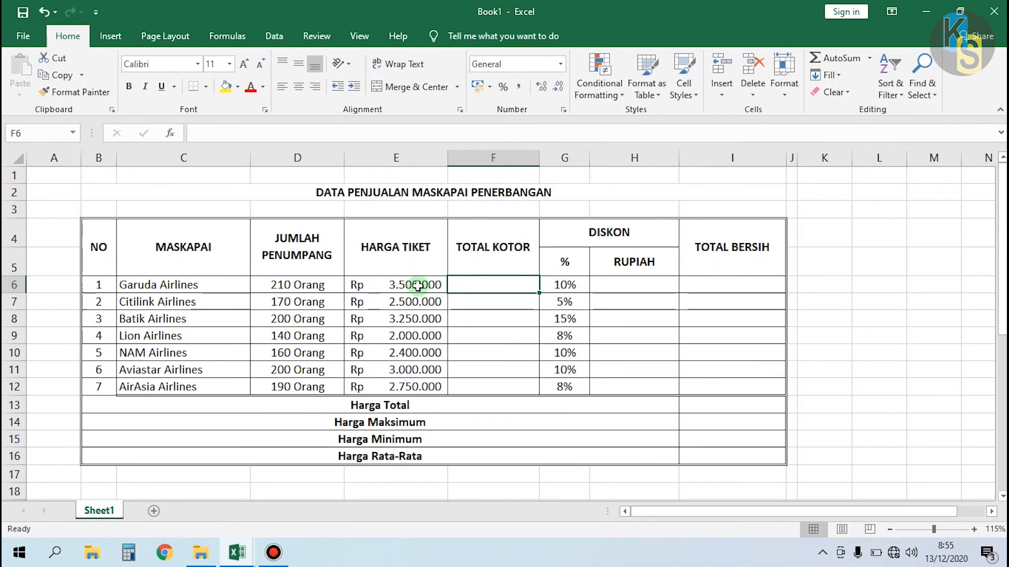
left_click(822, 282)
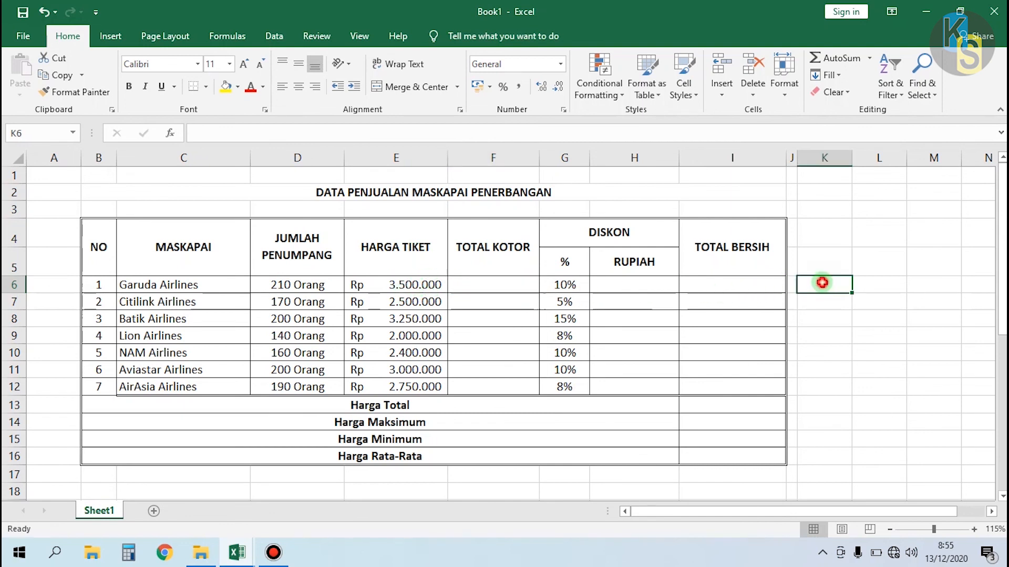